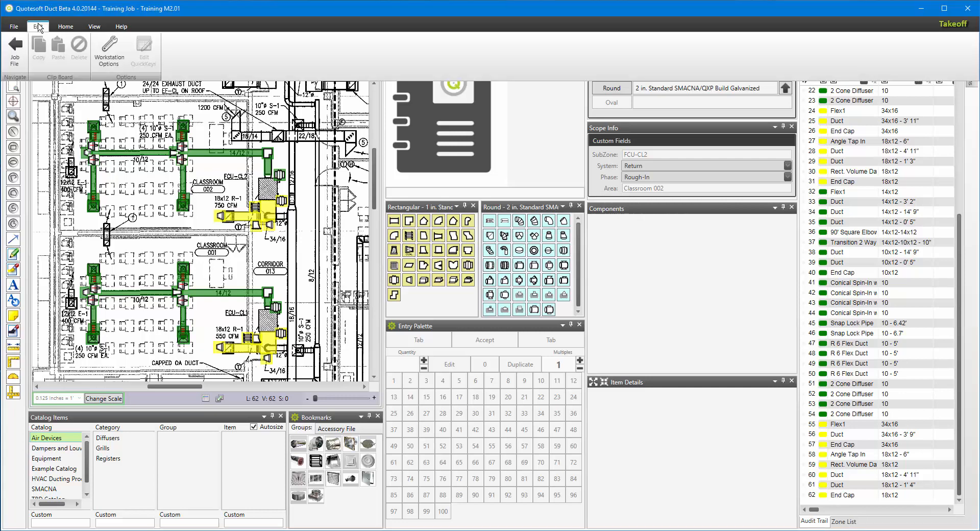
# Review the Scaling Optimization rounding options, keeping Optimize Linear Foot Scaled Items and Nearest 12 inches, and save the configuration.
pyautogui.click(110, 53)
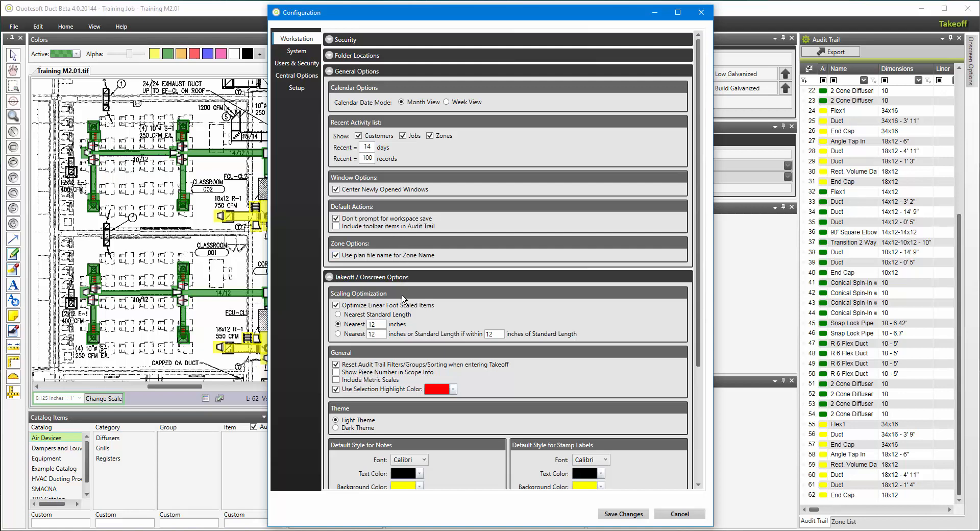
pyautogui.click(336, 305)
pyautogui.click(336, 305)
pyautogui.click(338, 315)
pyautogui.click(338, 324)
pyautogui.click(338, 334)
pyautogui.click(338, 323)
pyautogui.click(617, 514)
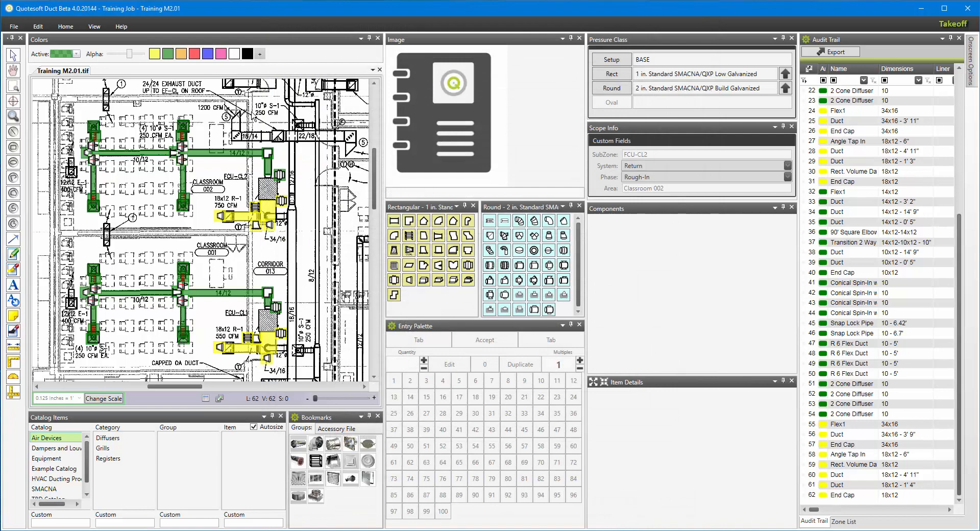
# Draw a 16x12 rectangular duct about 4 ft long along the 16/12 run near FCU-CL3.
pyautogui.moveTo(247, 109)
pyautogui.mouseDown(button='middle')
pyautogui.moveTo(281, 310)
pyautogui.moveTo(300, 312)
pyautogui.mouseUp(button='middle')
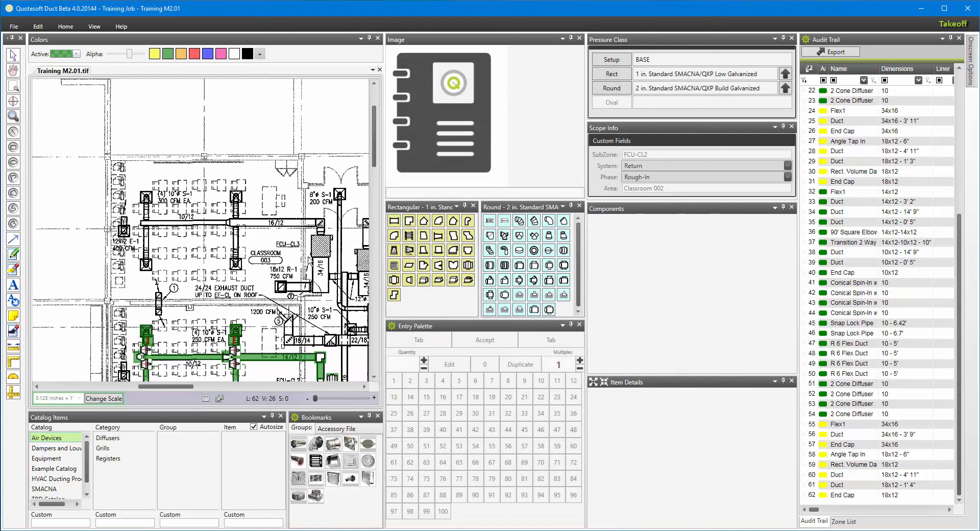
pyautogui.scroll(5, 309, 259)
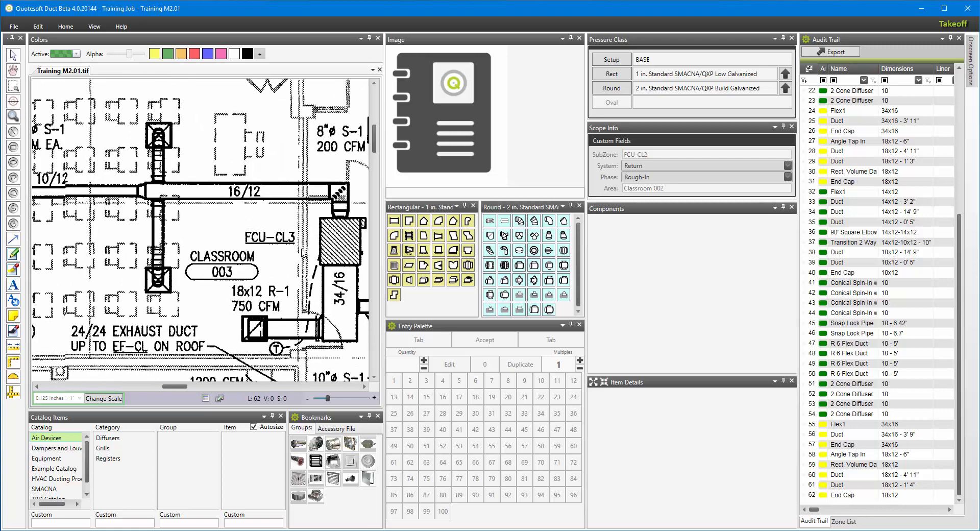
pyautogui.scroll(1, 302, 252)
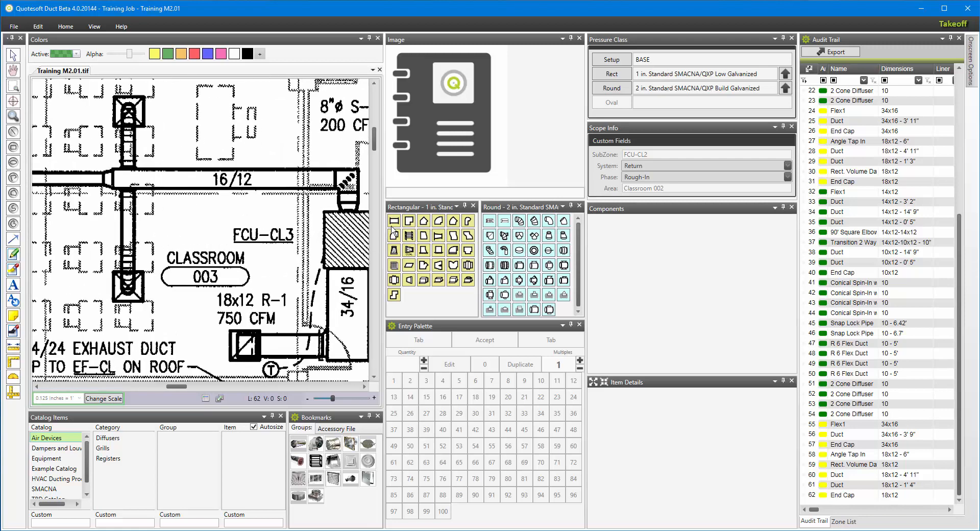
pyautogui.click(393, 222)
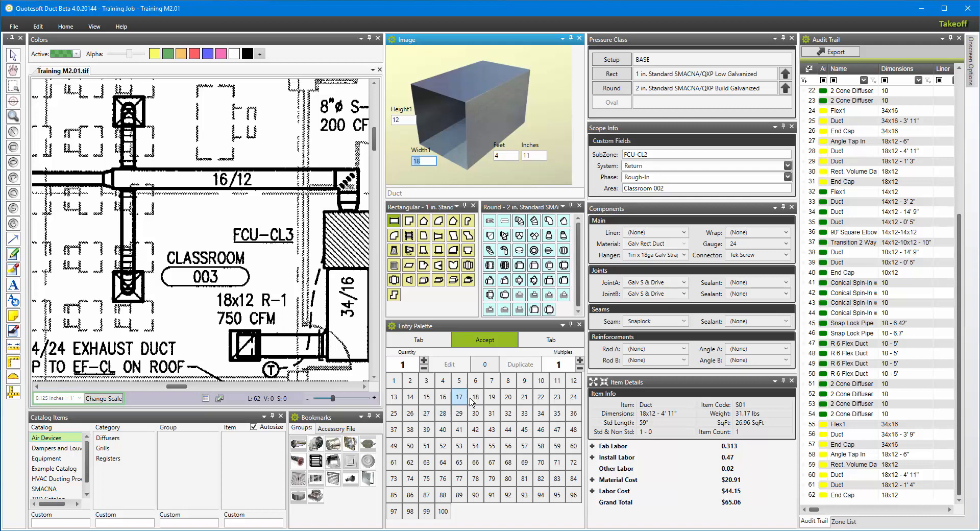
pyautogui.click(442, 397)
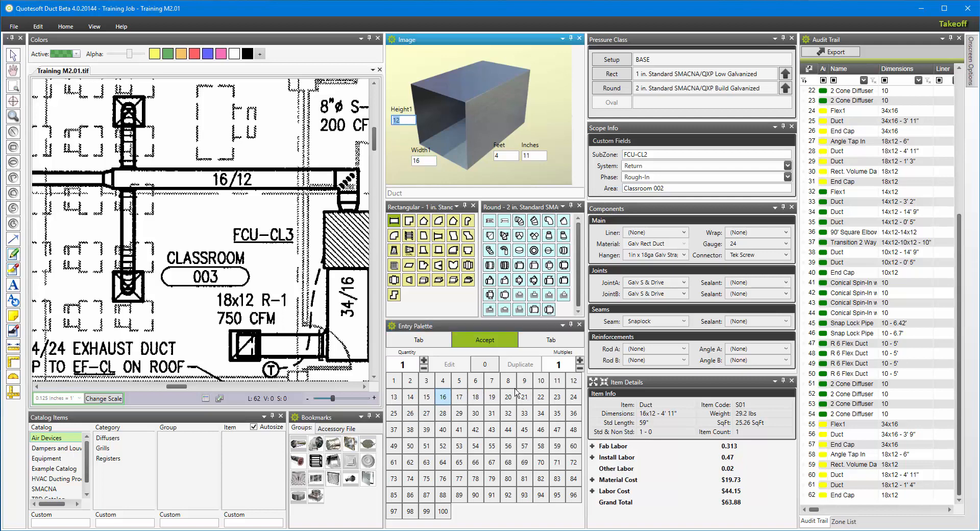
pyautogui.click(573, 381)
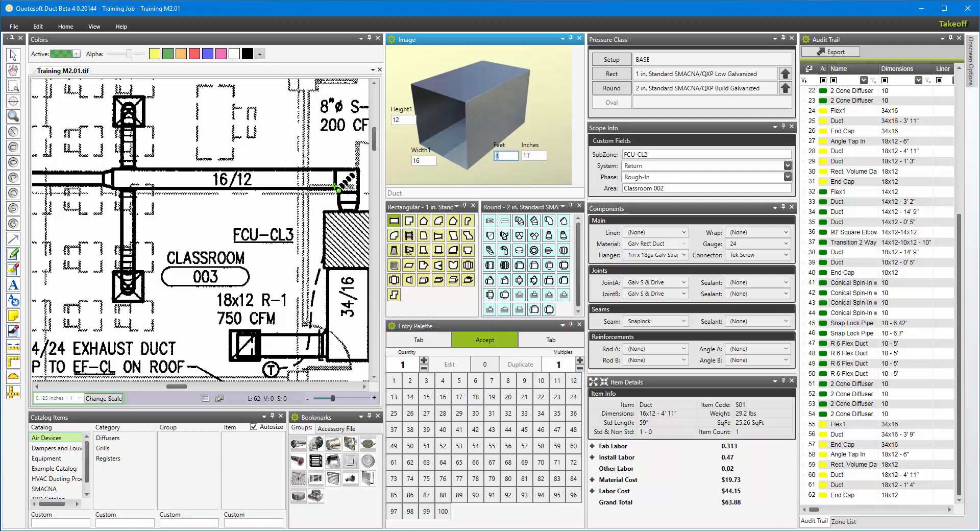
pyautogui.click(335, 181)
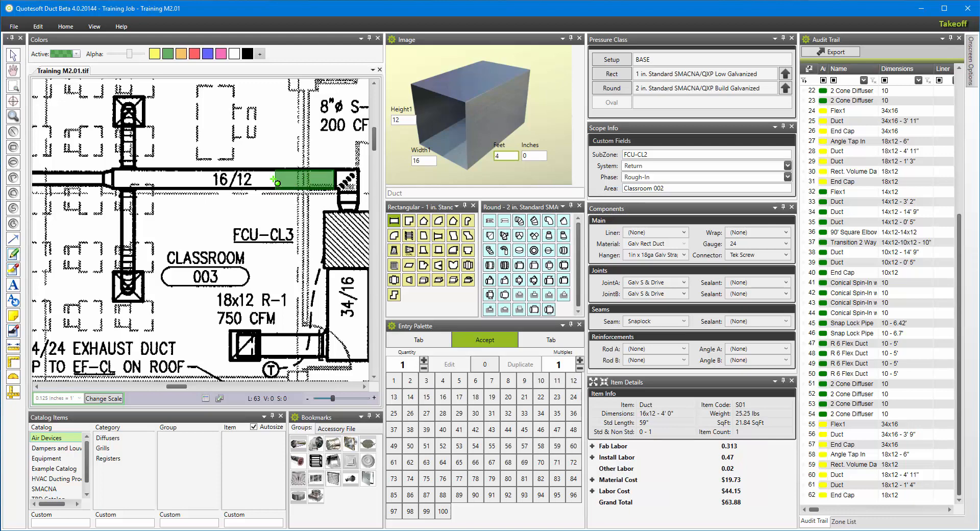
pyautogui.click(276, 182)
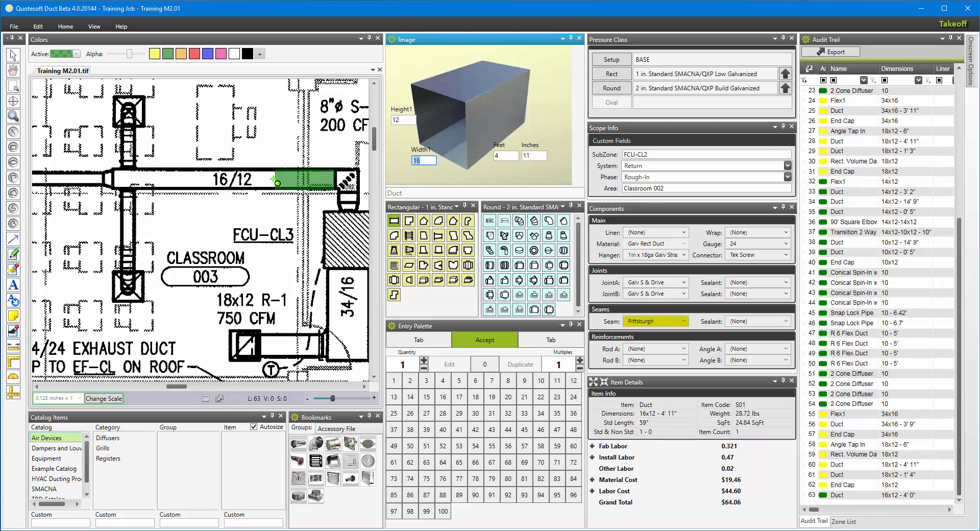
# Select the new 16x12 duct in the audit trail and review the selection highlight color in workstation options without saving.
pyautogui.click(900, 496)
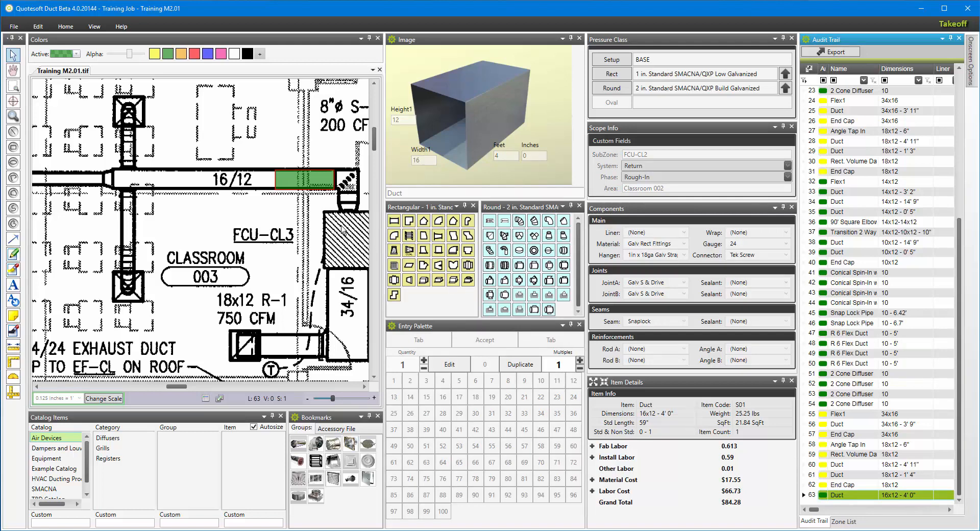
pyautogui.click(41, 29)
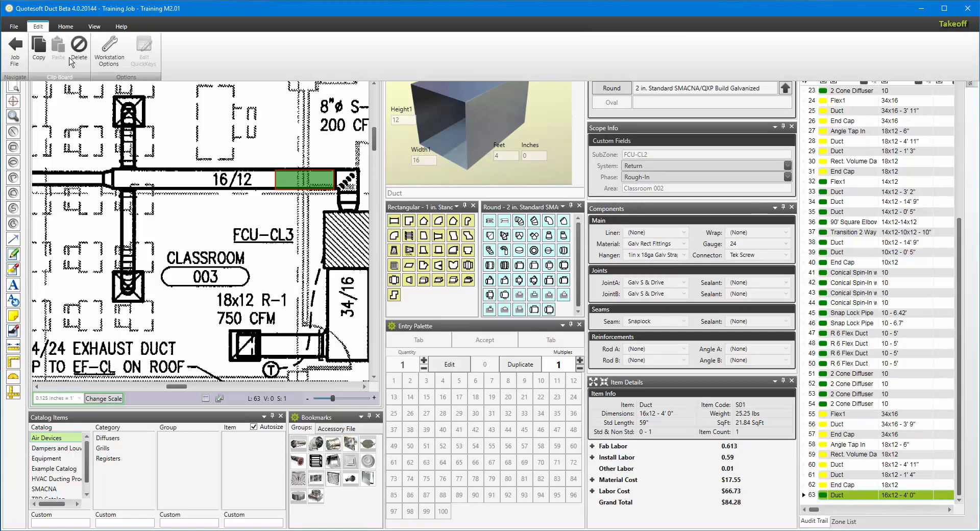
pyautogui.click(109, 57)
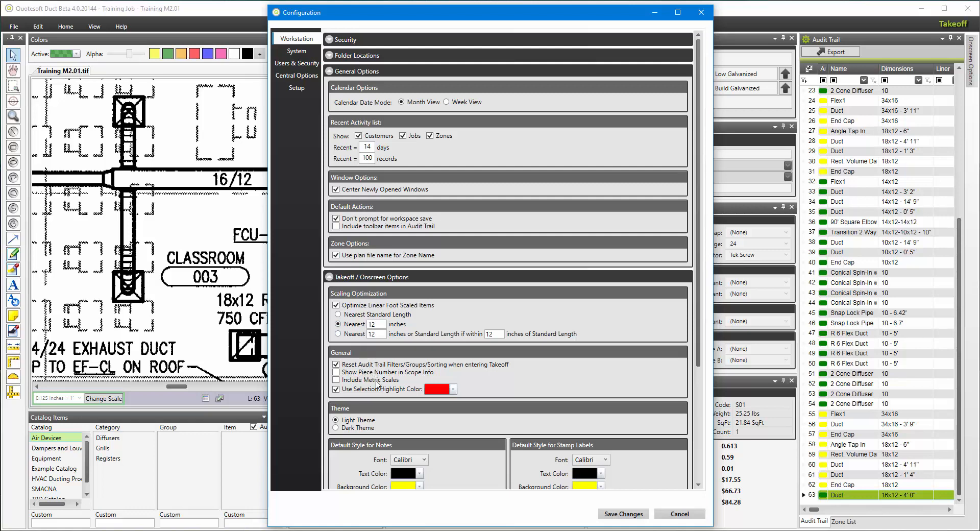
pyautogui.click(679, 515)
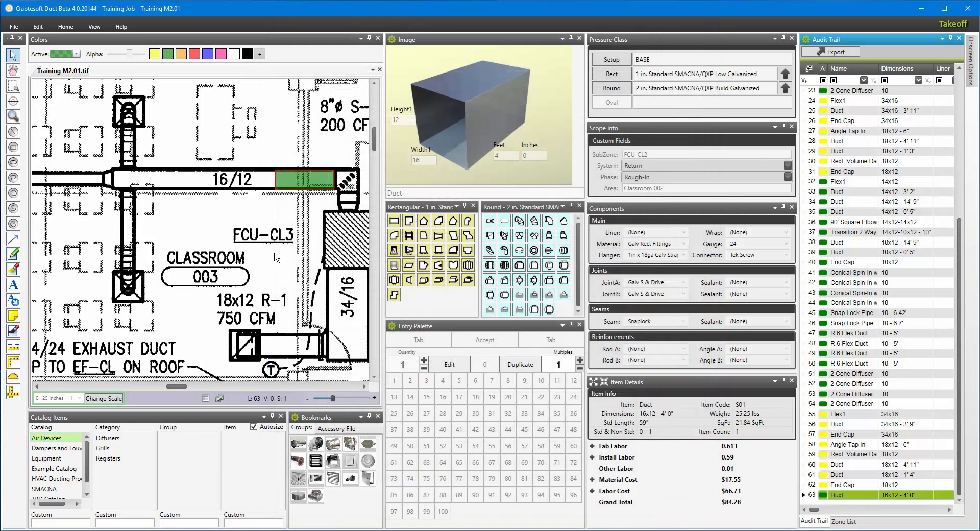
# Save the full plan image as Training M2.01_export.
pyautogui.click(256, 258)
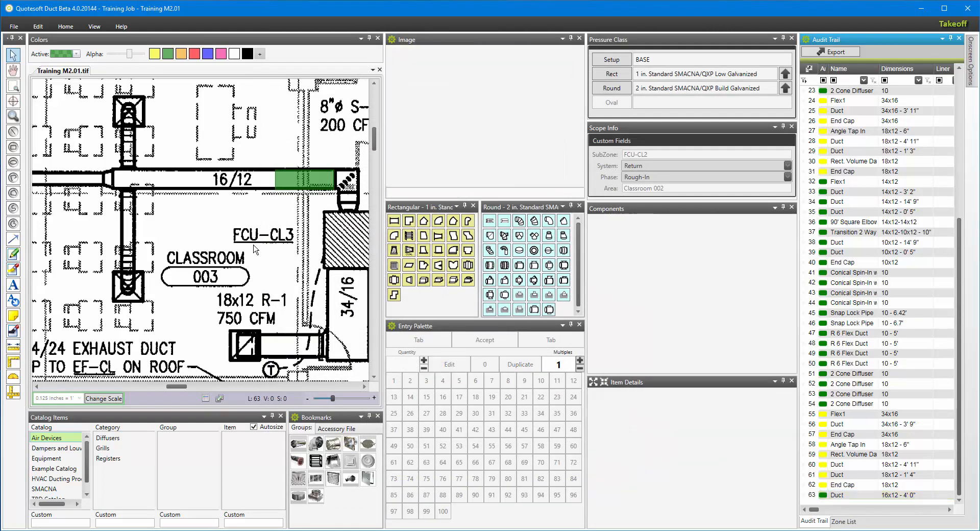
pyautogui.scroll(-2, 256, 259)
pyautogui.scroll(-1, 257, 259)
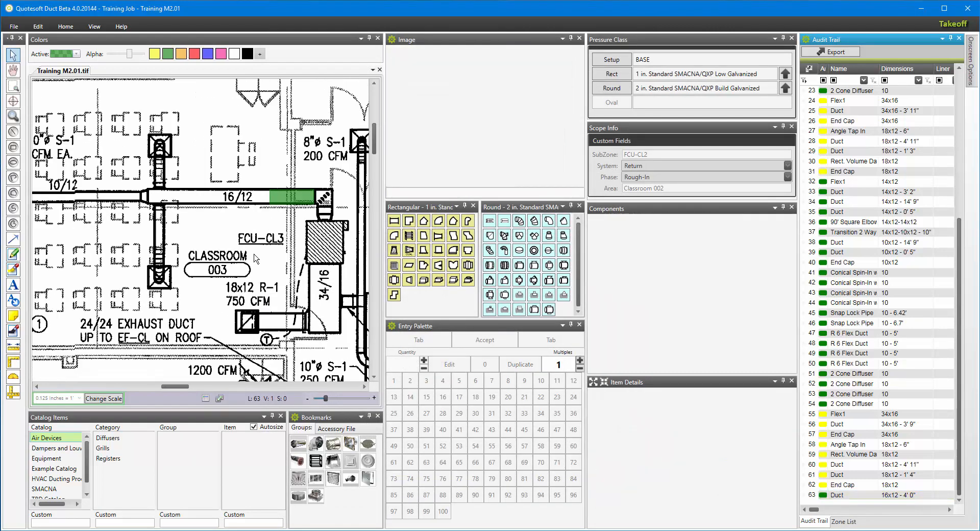
pyautogui.scroll(-2, 256, 258)
pyautogui.moveTo(223, 317)
pyautogui.mouseDown(button='middle')
pyautogui.moveTo(306, 209)
pyautogui.moveTo(296, 215)
pyautogui.moveTo(234, 158)
pyautogui.mouseUp(button='middle')
pyautogui.scroll(-3, 306, 209)
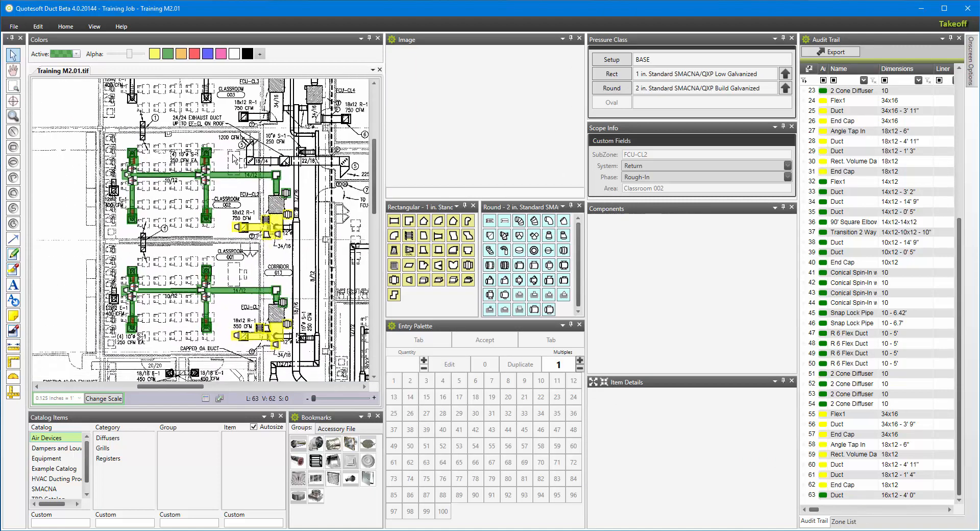
pyautogui.scroll(-2, 299, 214)
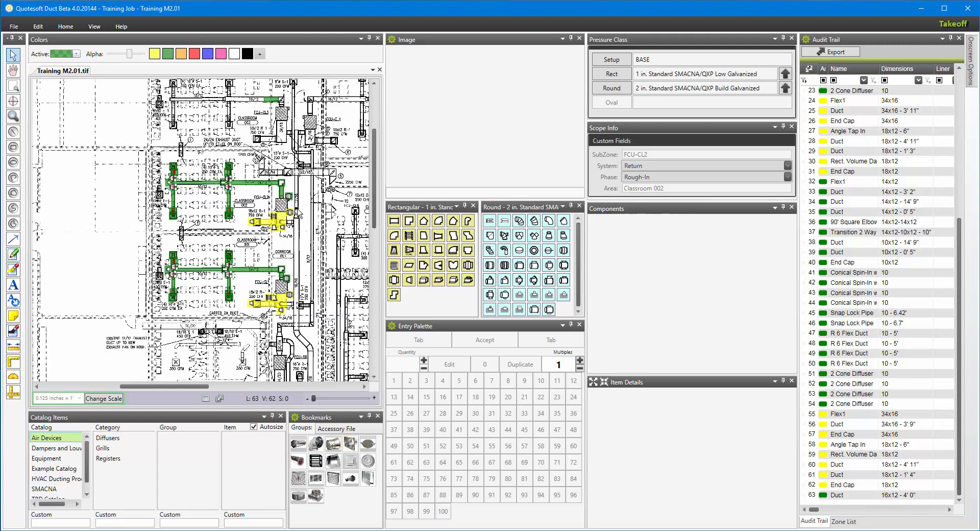
pyautogui.scroll(-2, 300, 213)
pyautogui.moveTo(320, 231)
pyautogui.mouseDown(button='middle')
pyautogui.moveTo(292, 218)
pyautogui.moveTo(210, 225)
pyautogui.mouseUp(button='middle')
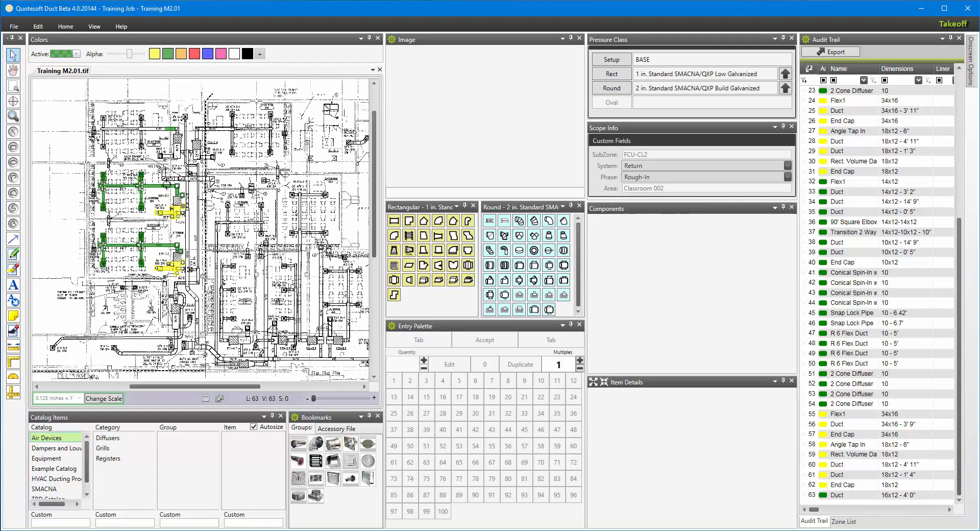
pyautogui.click(66, 27)
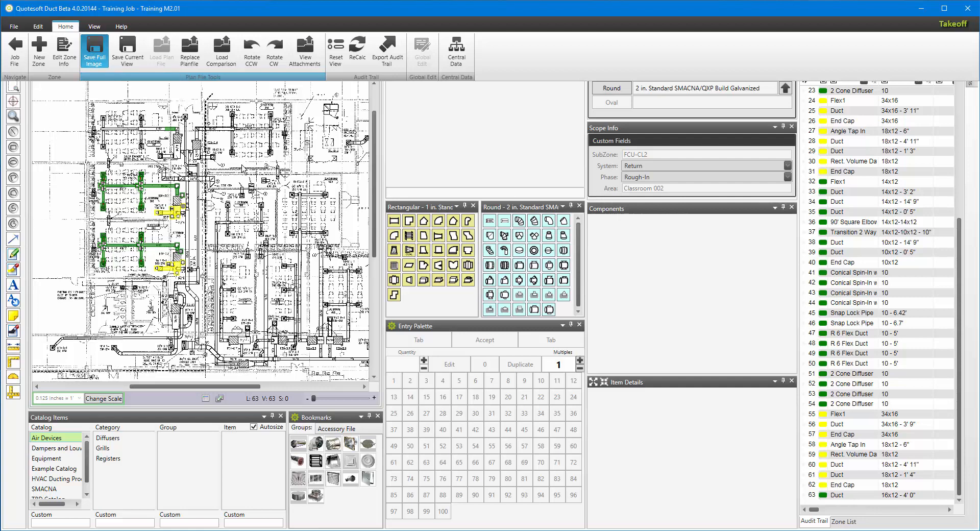
pyautogui.click(93, 51)
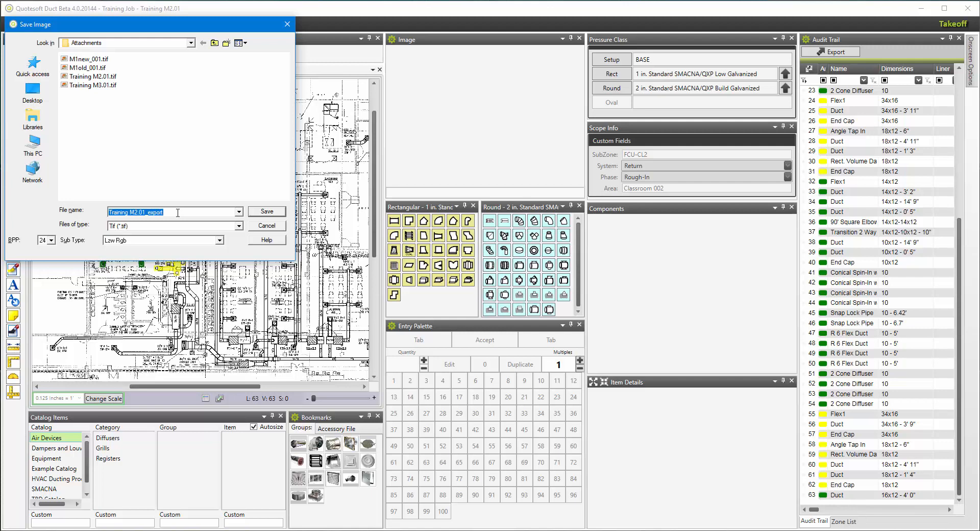
pyautogui.click(266, 212)
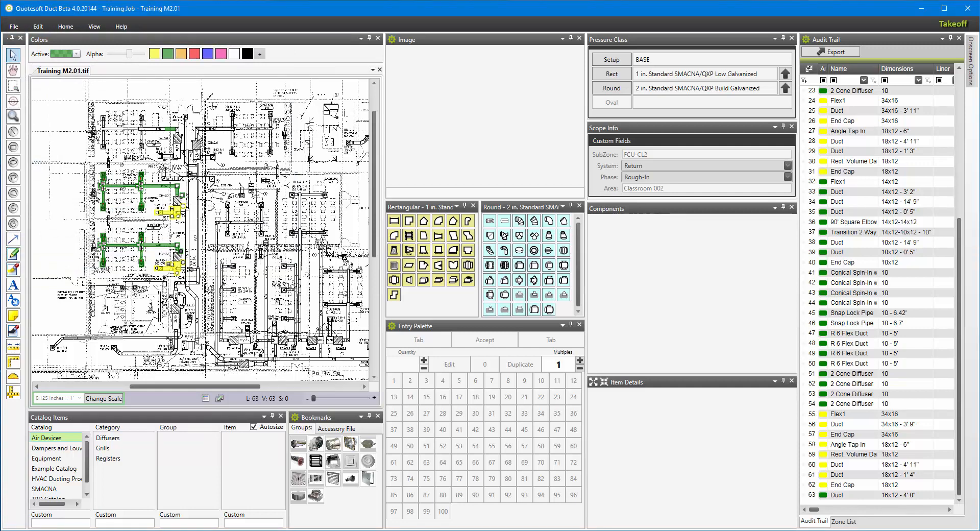
# Open the job's attachments folder and view the exported Training M2.01_export image.
pyautogui.click(66, 27)
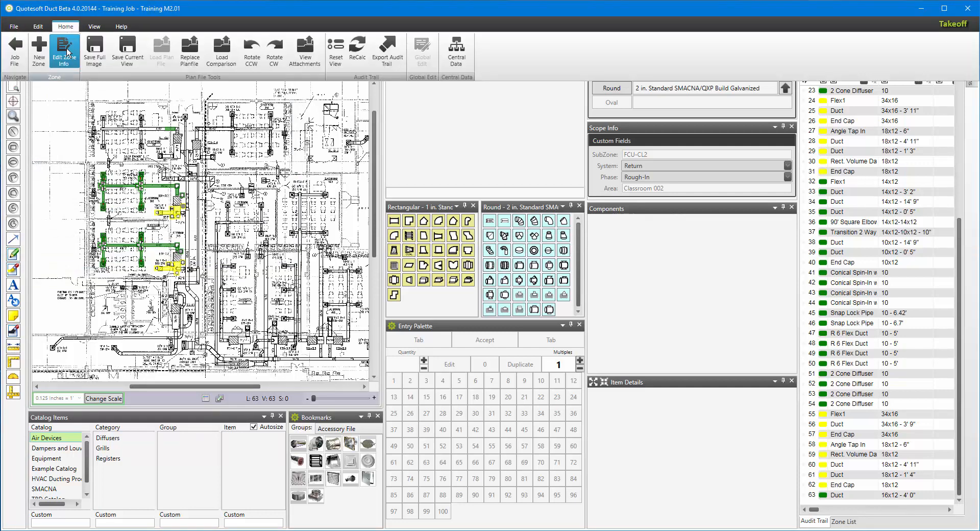
pyautogui.click(314, 52)
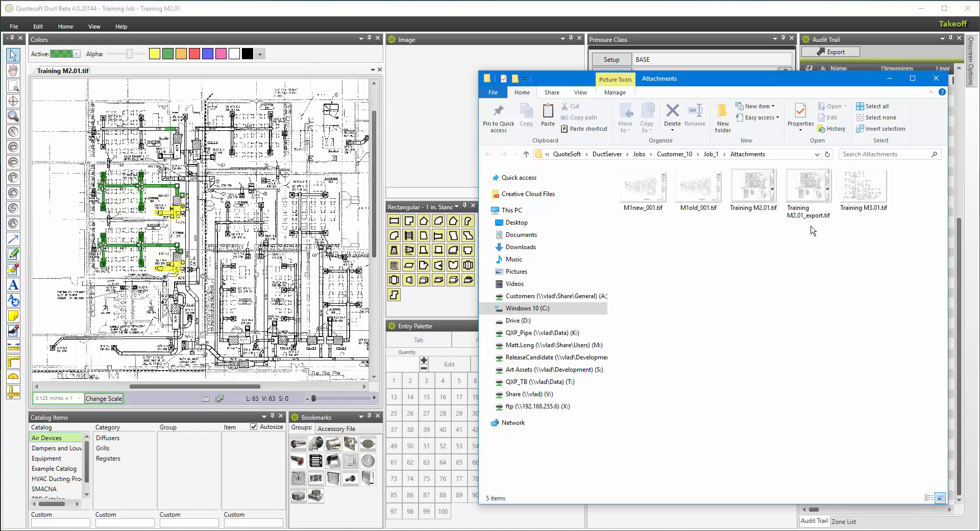
pyautogui.click(811, 185)
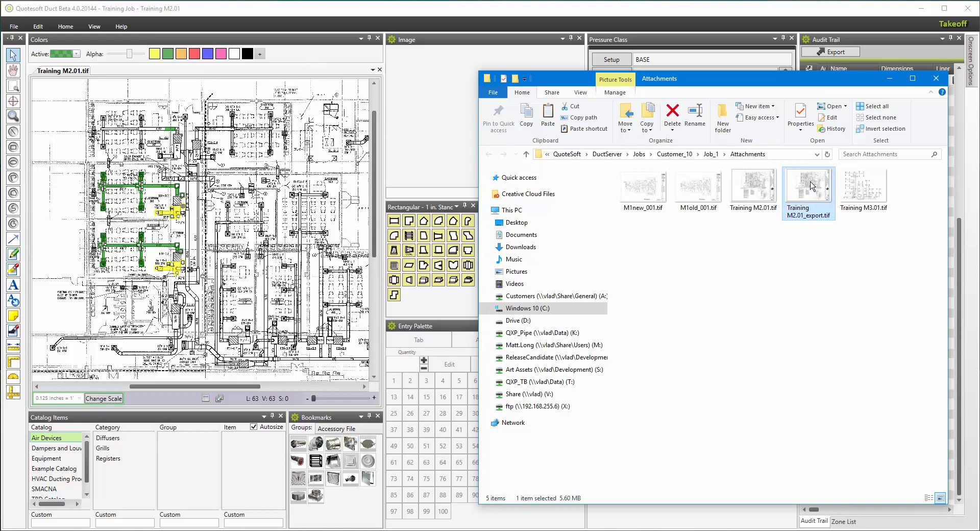
pyautogui.doubleClick(804, 191)
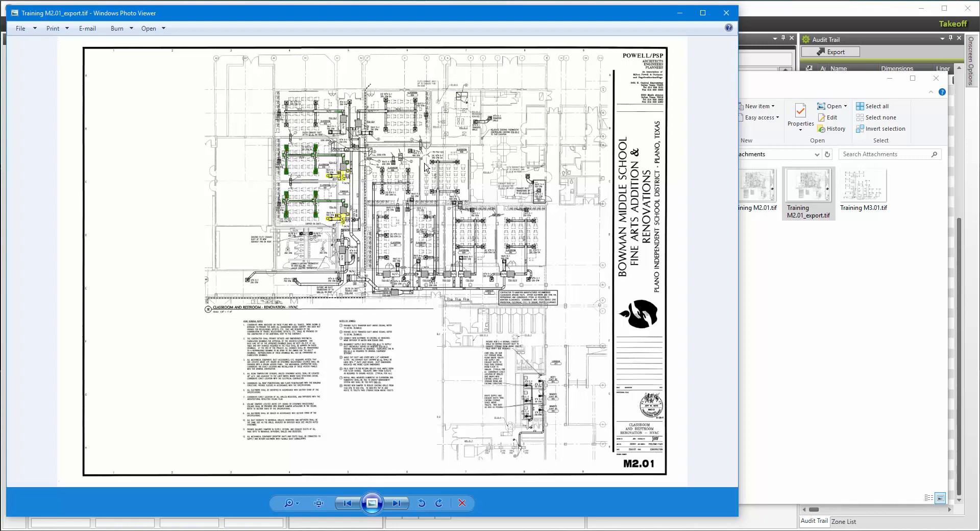
pyautogui.click(726, 15)
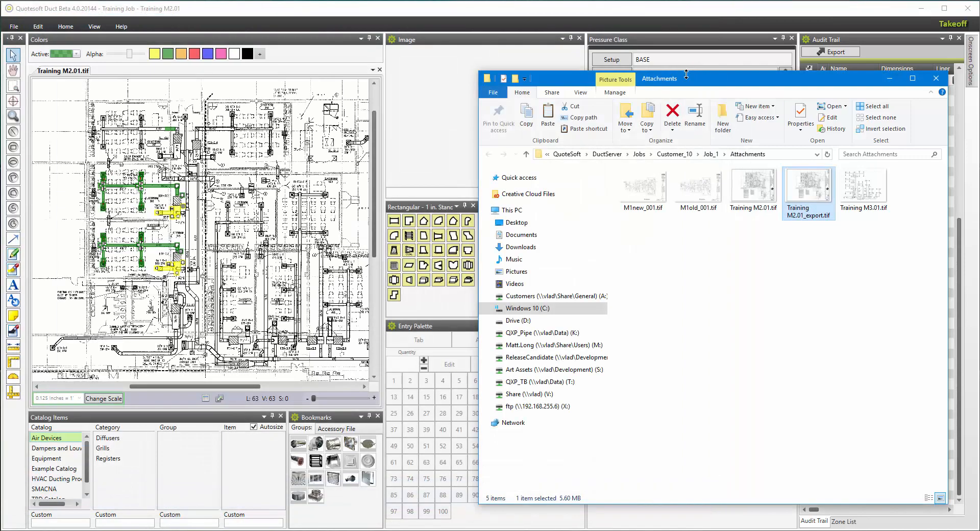
pyautogui.click(165, 123)
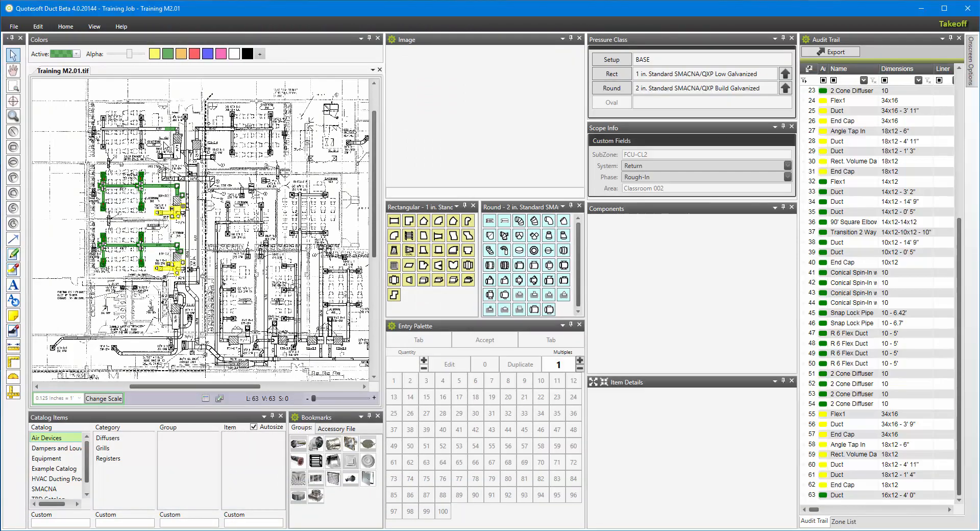
# Zoom in on the FCU-CL2 area of the plan and save the current view as FCU 2.
pyautogui.scroll(3, 151, 198)
pyautogui.scroll(3, 151, 198)
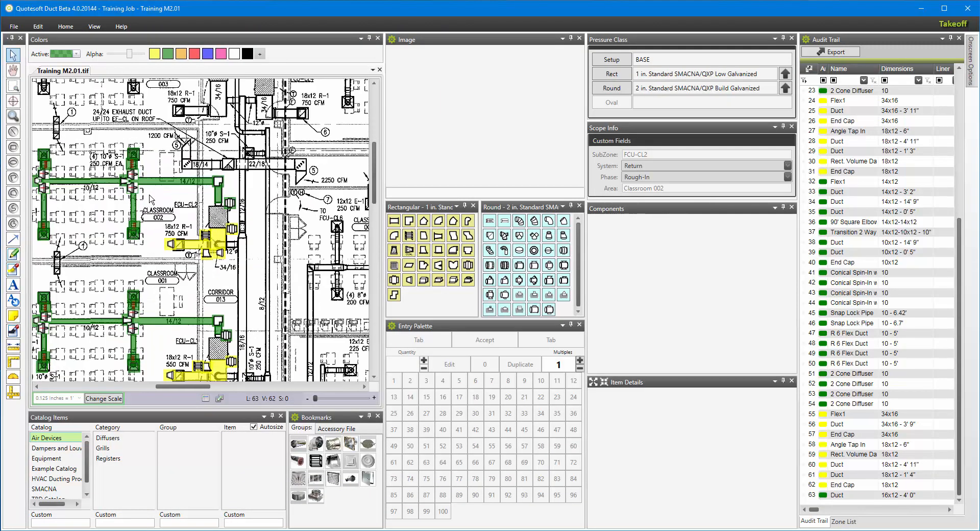
pyautogui.moveTo(158, 207)
pyautogui.mouseDown(button='middle')
pyautogui.moveTo(250, 236)
pyautogui.moveTo(226, 231)
pyautogui.mouseUp(button='middle')
pyautogui.scroll(1, 225, 231)
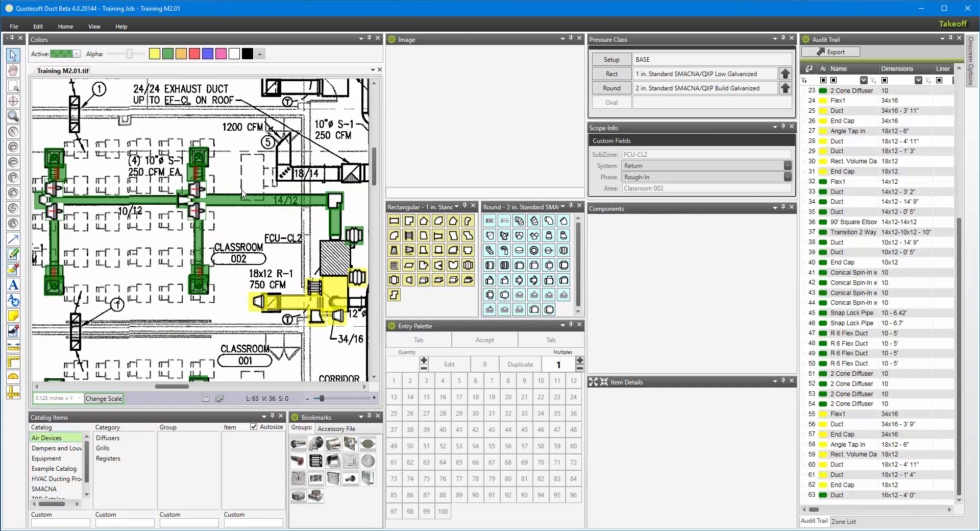
pyautogui.scroll(-1, 226, 244)
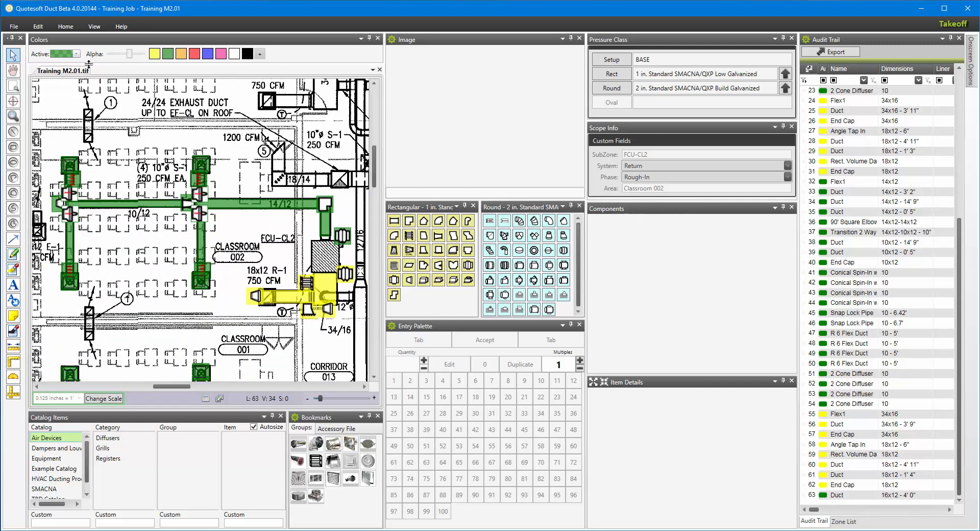
pyautogui.click(62, 28)
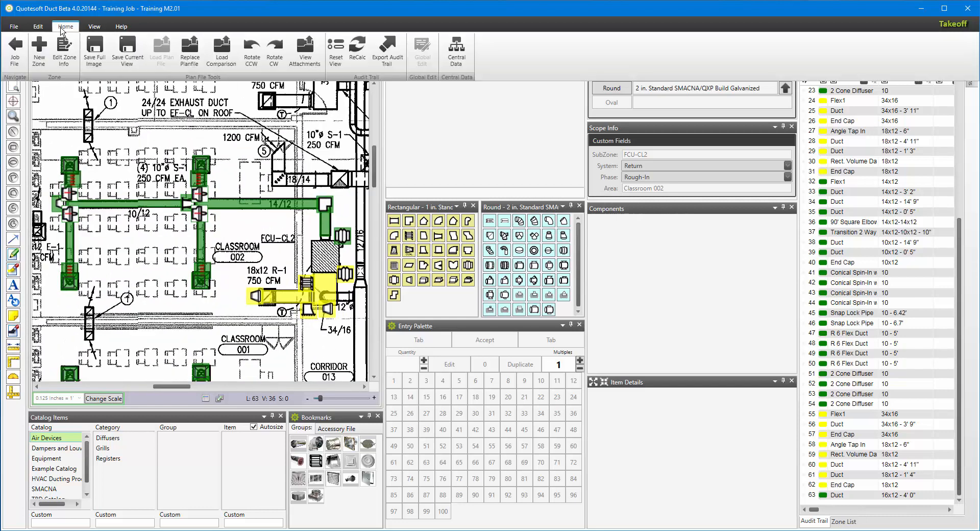
pyautogui.click(134, 53)
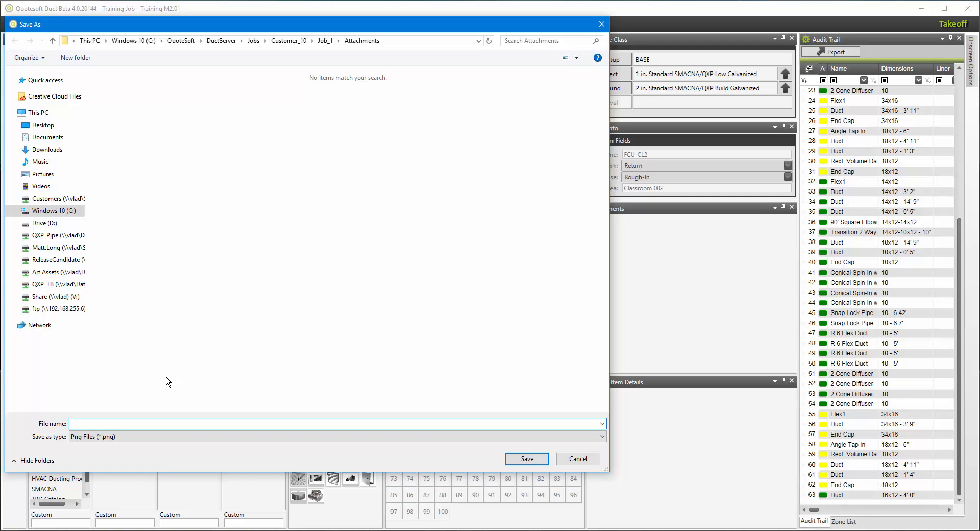
pyautogui.press('Escape')
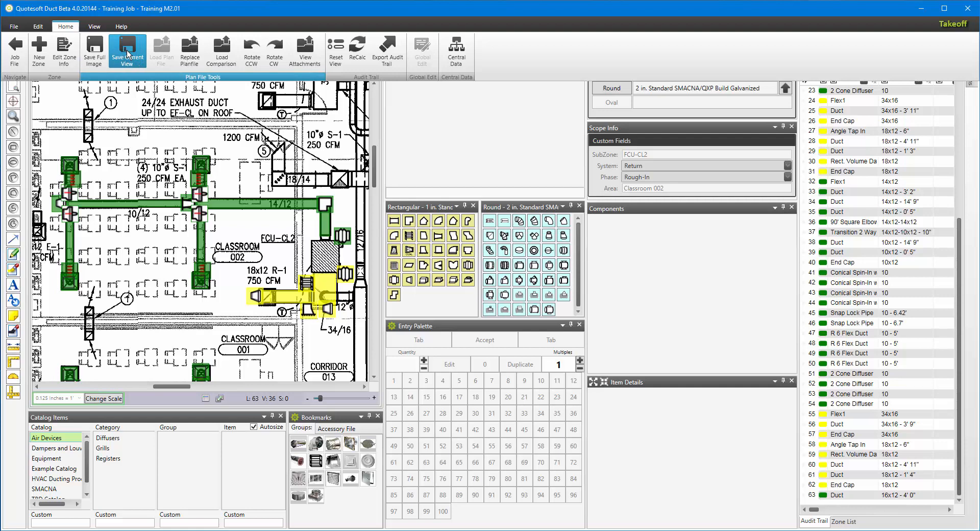
pyautogui.click(127, 54)
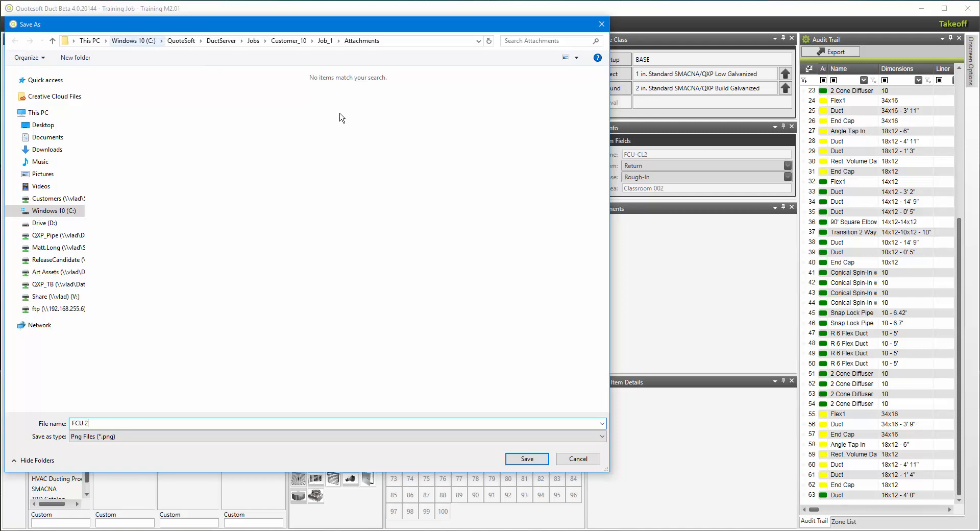
pyautogui.click(526, 461)
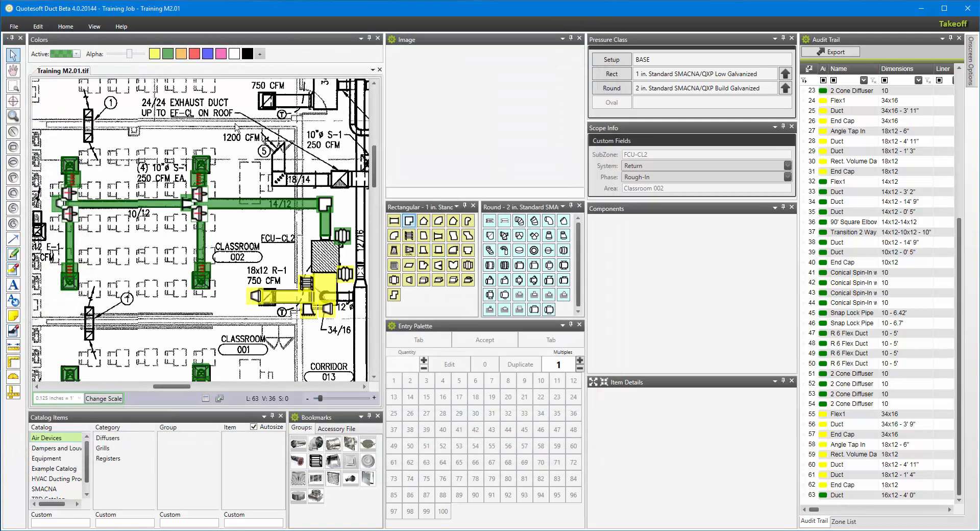
# Open the job's attachments folder and view the saved FCU 2.png image, then close the viewer and folder.
pyautogui.click(66, 27)
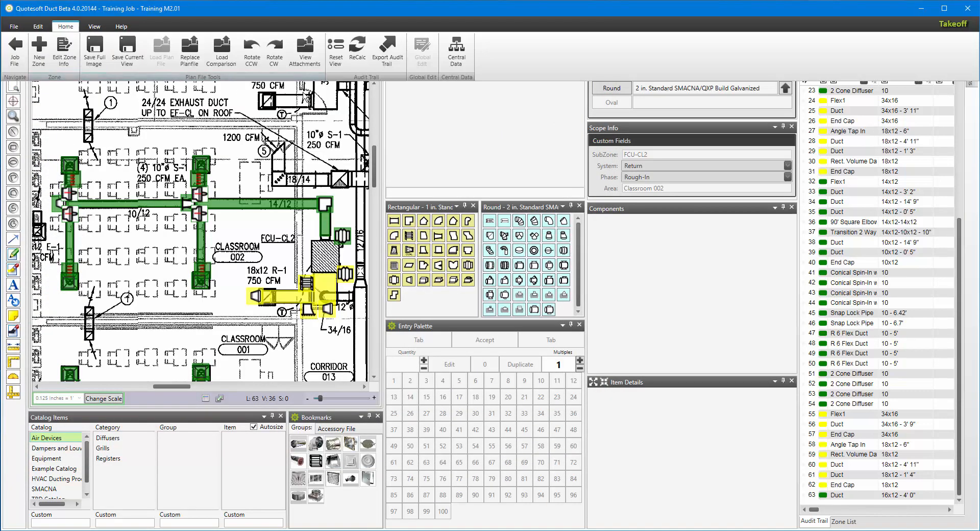
pyautogui.click(306, 62)
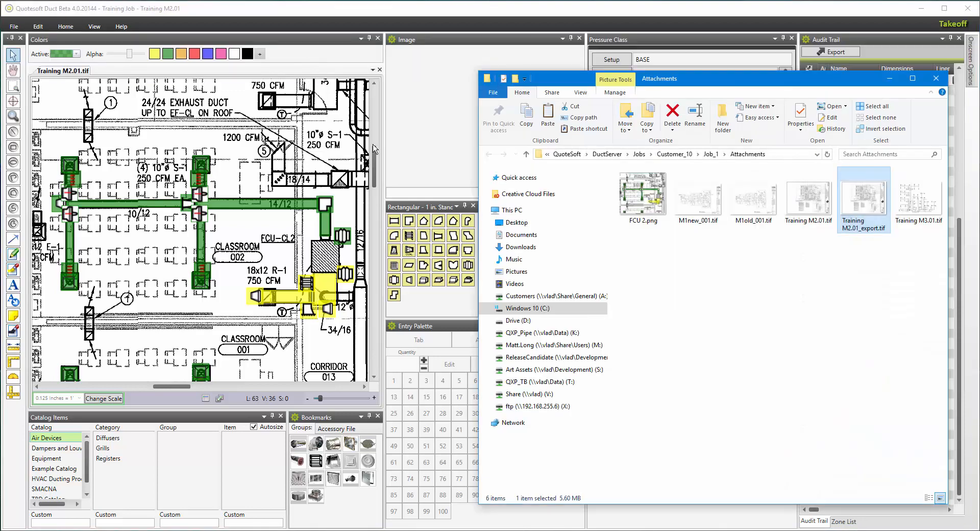
pyautogui.click(652, 196)
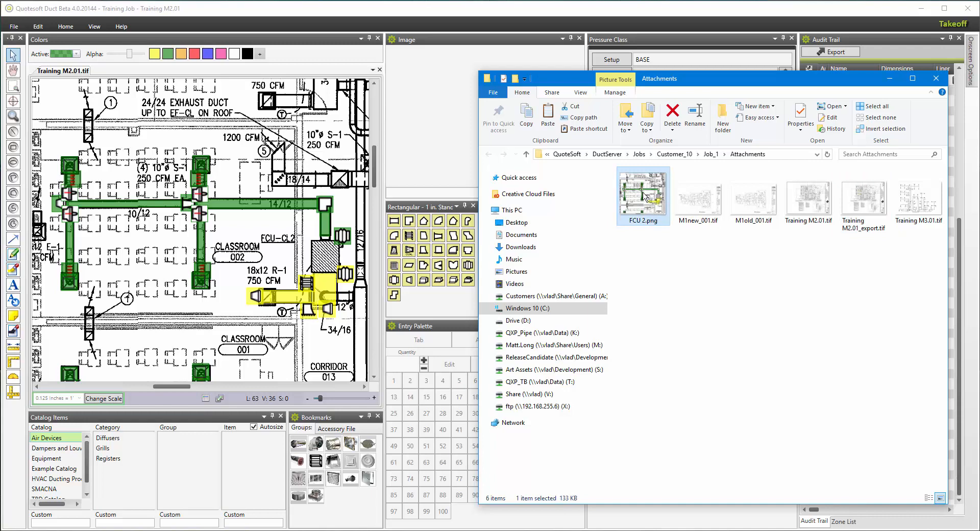
pyautogui.doubleClick(642, 201)
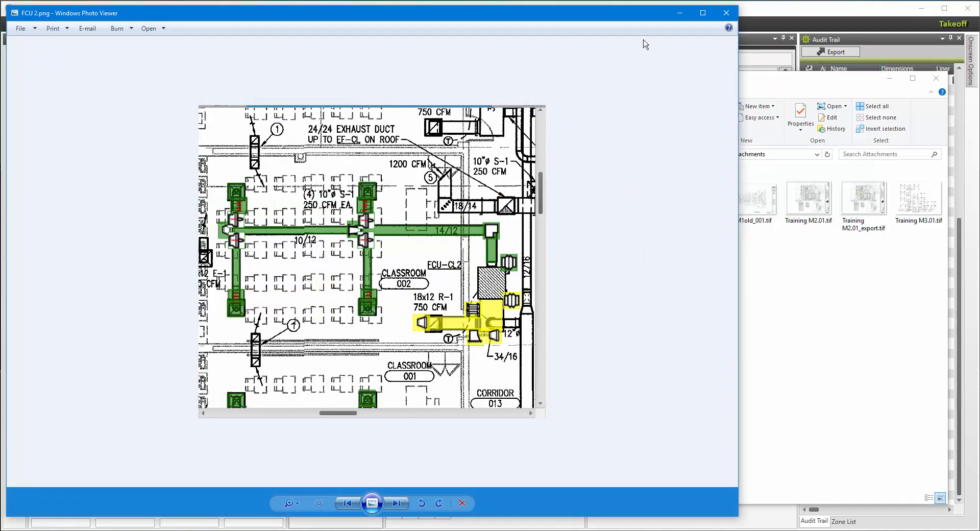
pyautogui.click(728, 12)
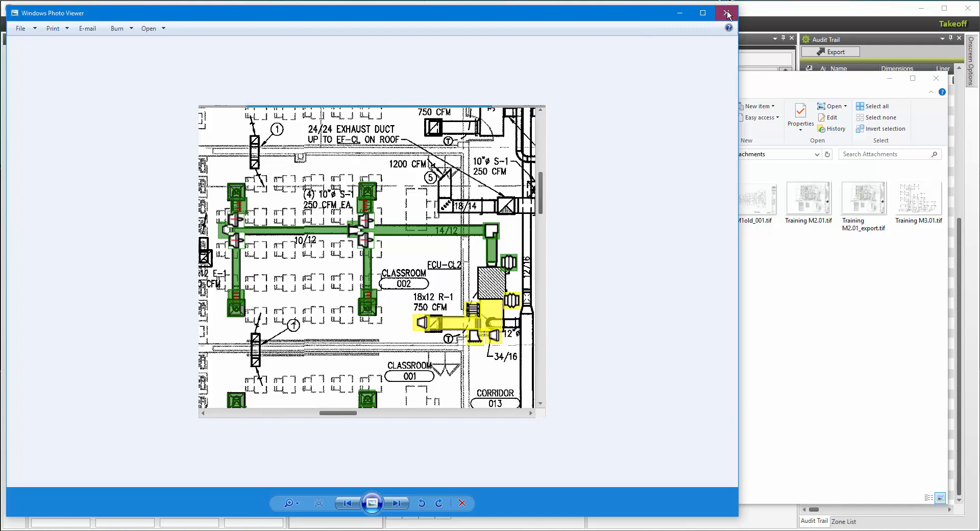
pyautogui.click(936, 79)
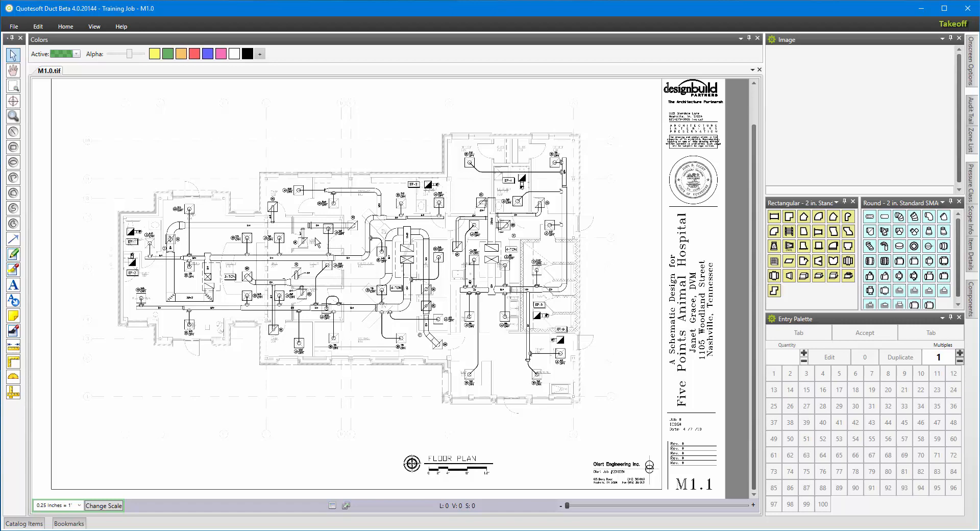
# Load M1.0 Revised.tif as a comparison image over the M1.0 plan.
pyautogui.click(65, 26)
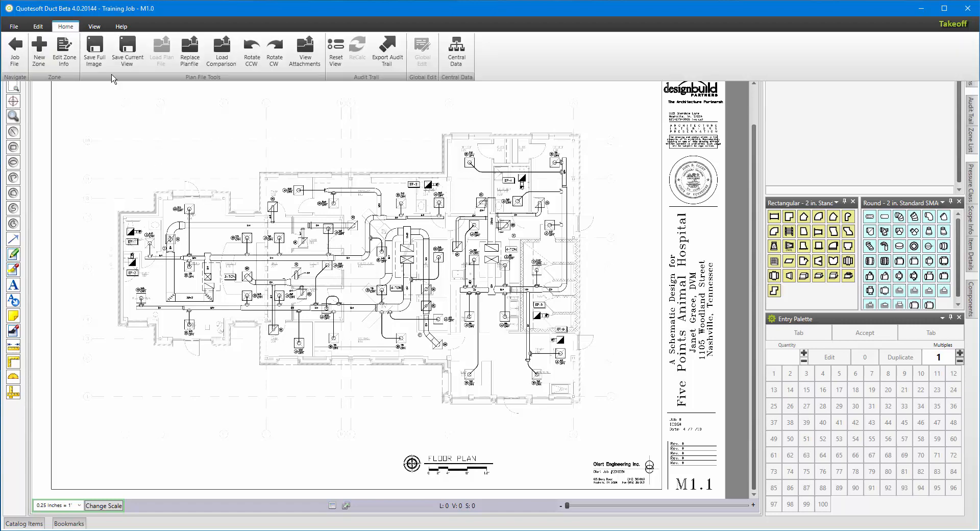
pyautogui.click(222, 51)
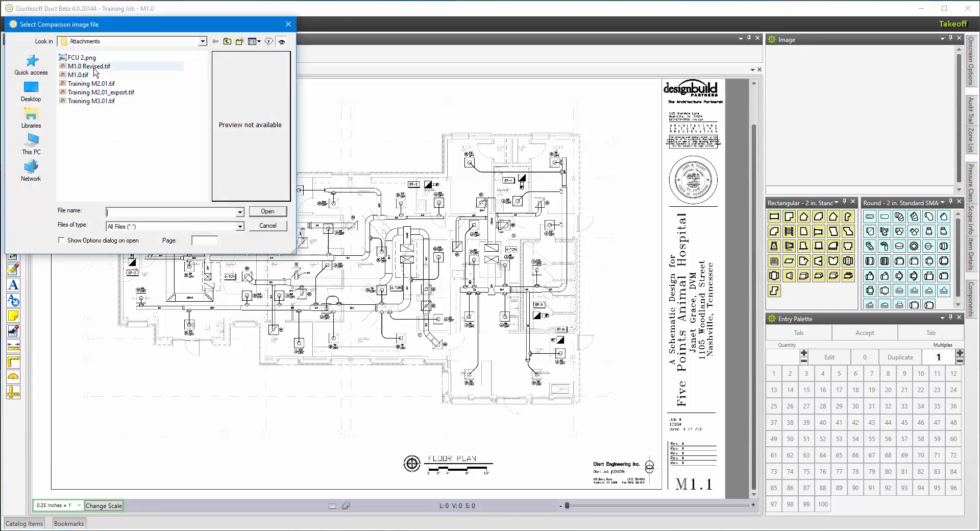
pyautogui.click(95, 67)
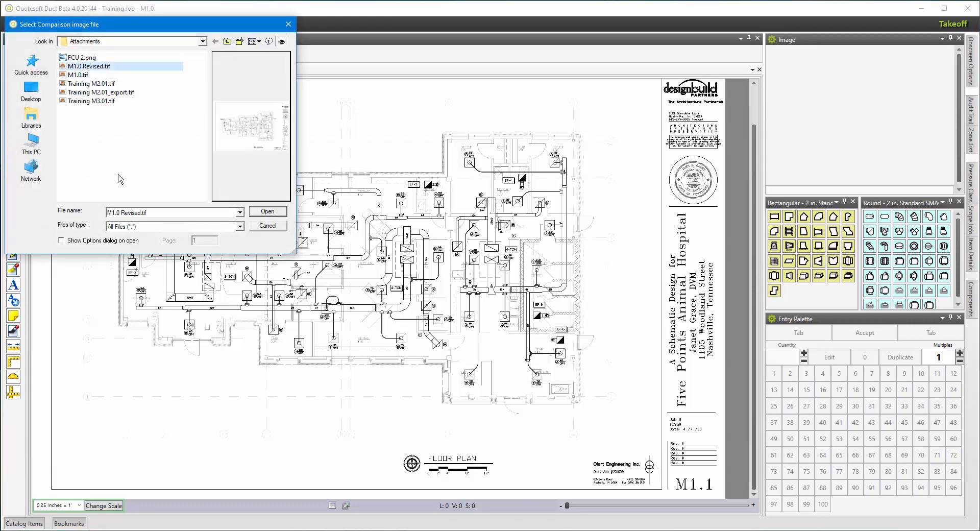
pyautogui.click(267, 212)
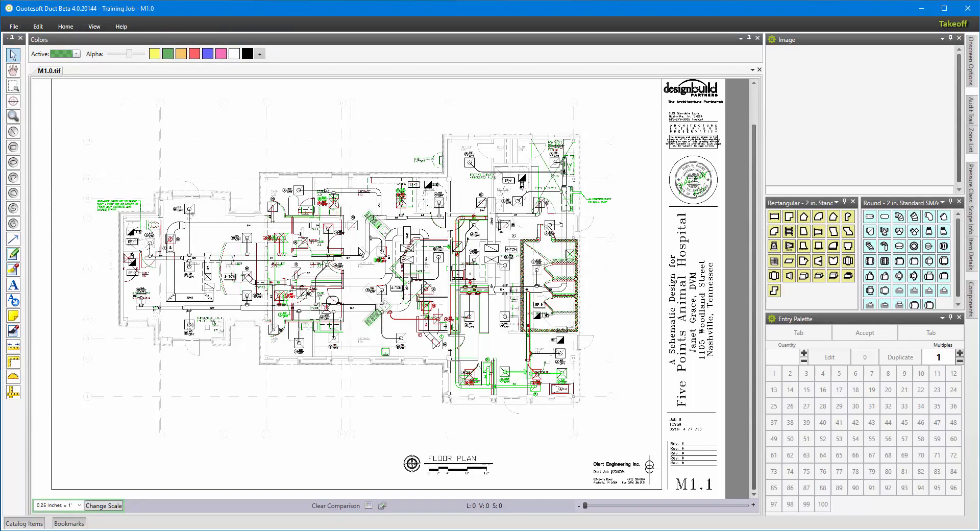
# Zoom and pan around the plan to examine the revision comparison overlay.
pyautogui.scroll(2, 361, 252)
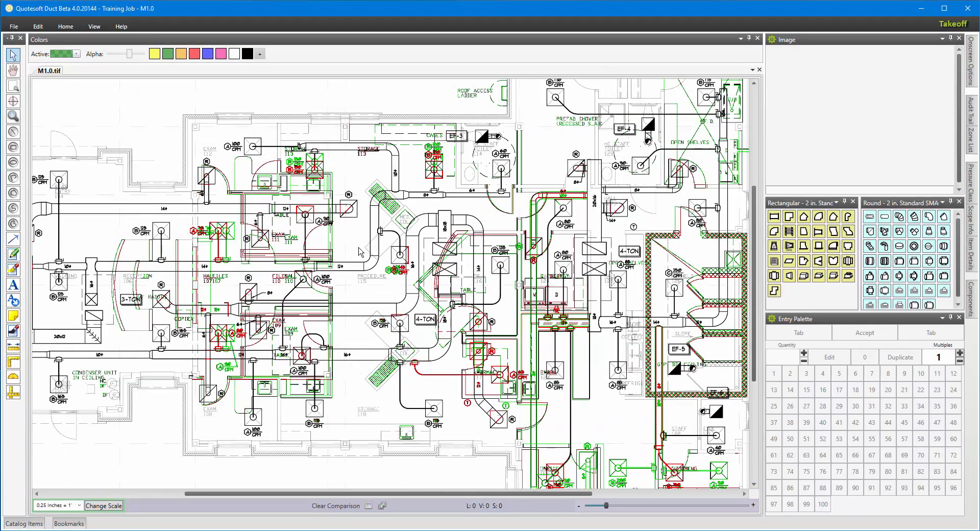
pyautogui.scroll(2, 361, 251)
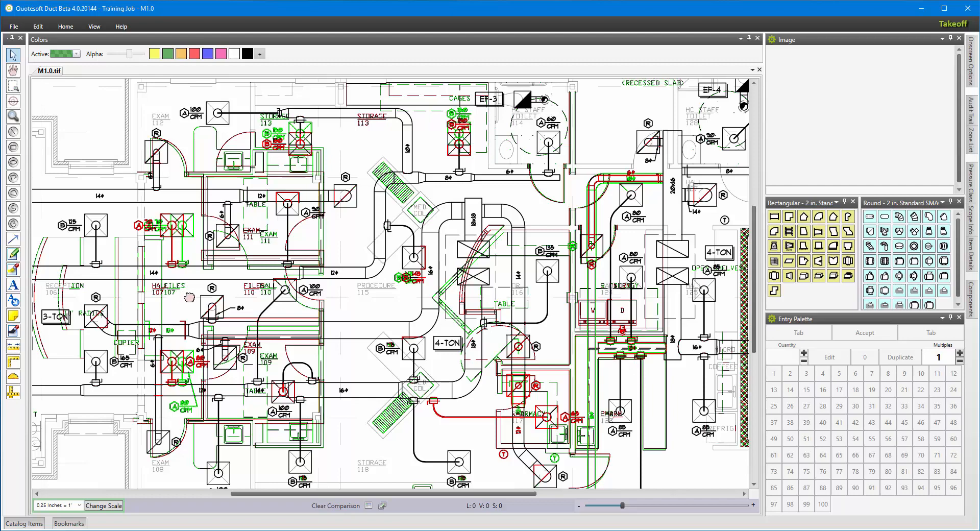
pyautogui.moveTo(190, 297); pyautogui.dragTo(346, 319, button='middle')
pyautogui.scroll(1, 338, 314)
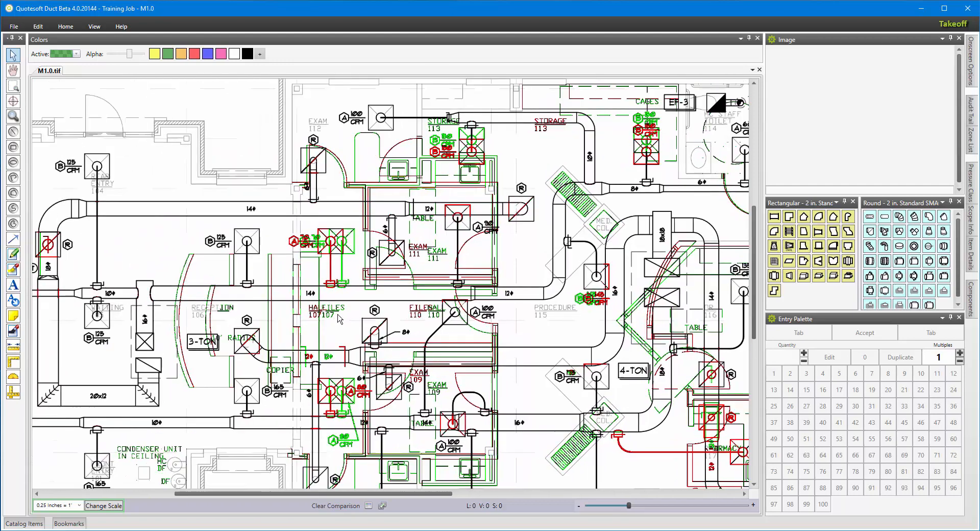
pyautogui.scroll(1, 338, 317)
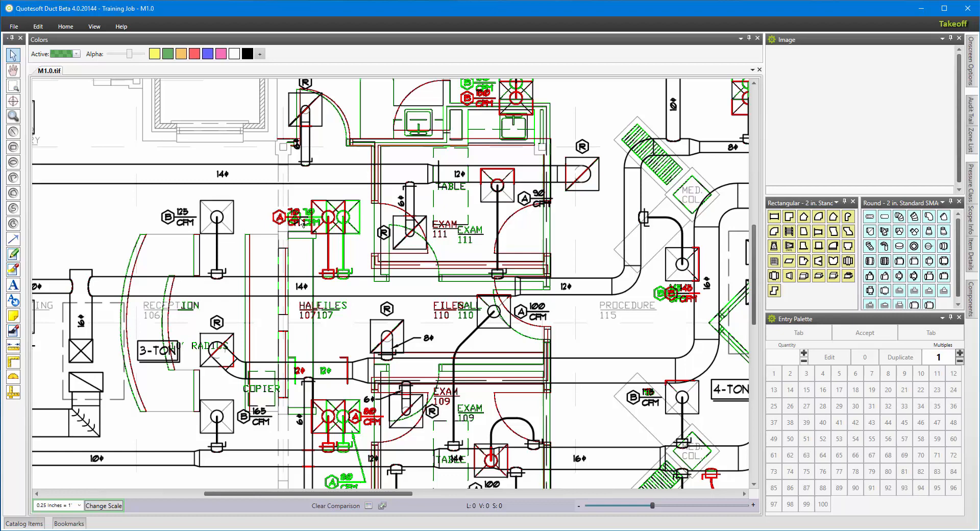
pyautogui.scroll(-3, 296, 244)
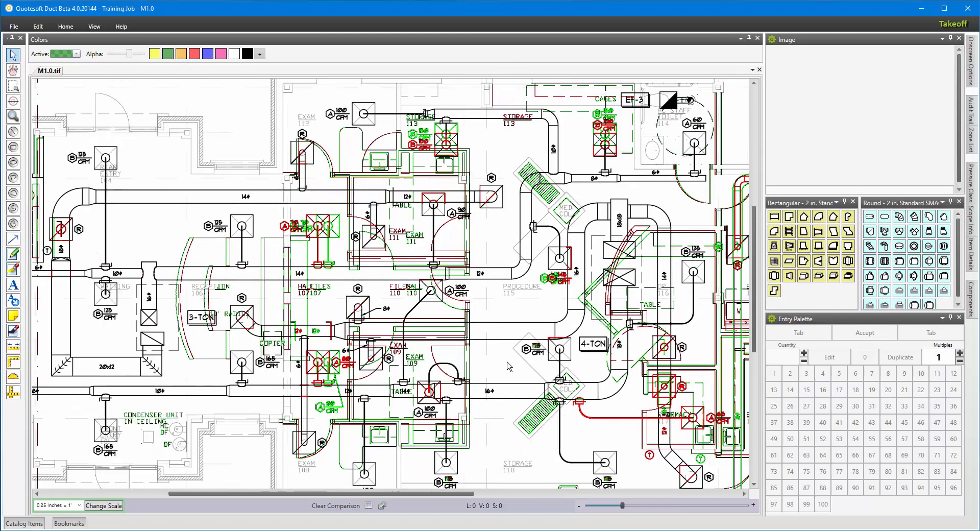
pyautogui.moveTo(502, 362); pyautogui.dragTo(322, 317, button='middle')
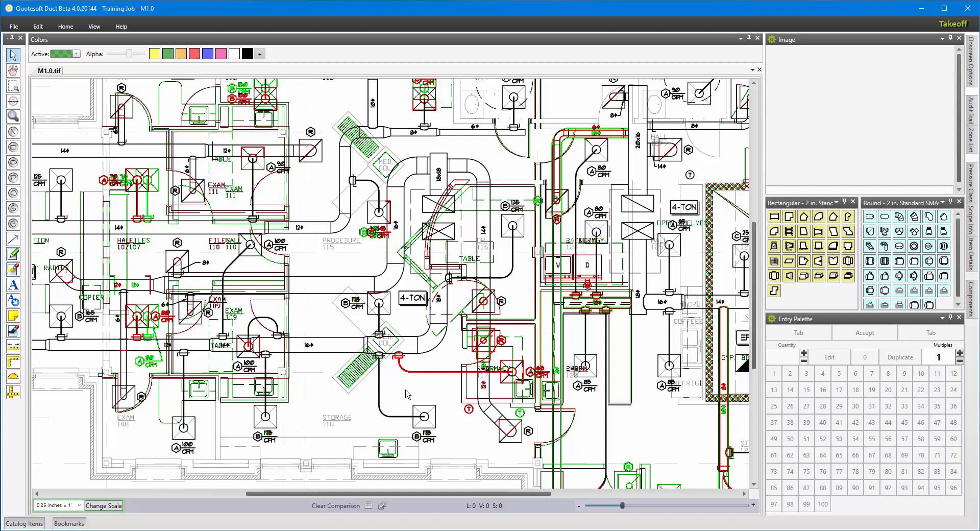
# Clear the comparison overlay from the M1.0 plan.
pyautogui.click(345, 507)
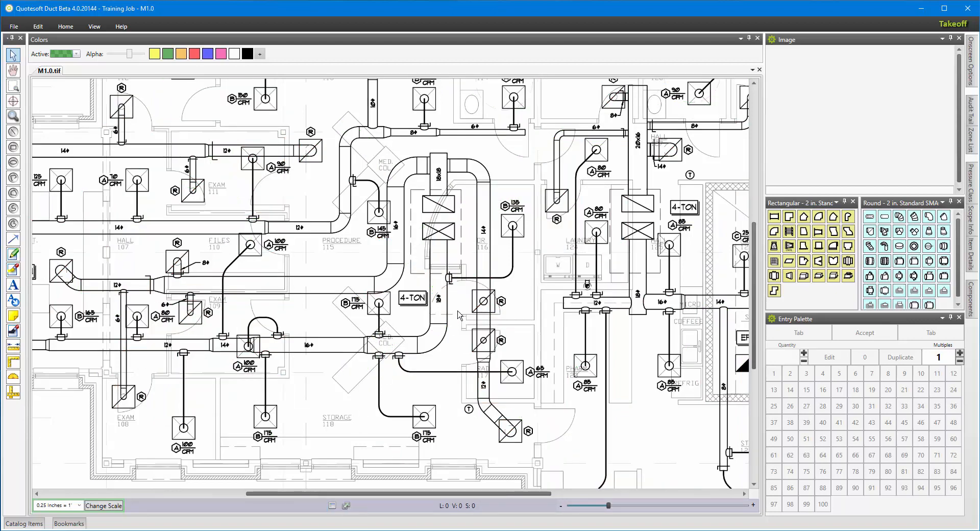
pyautogui.scroll(-5, 458, 315)
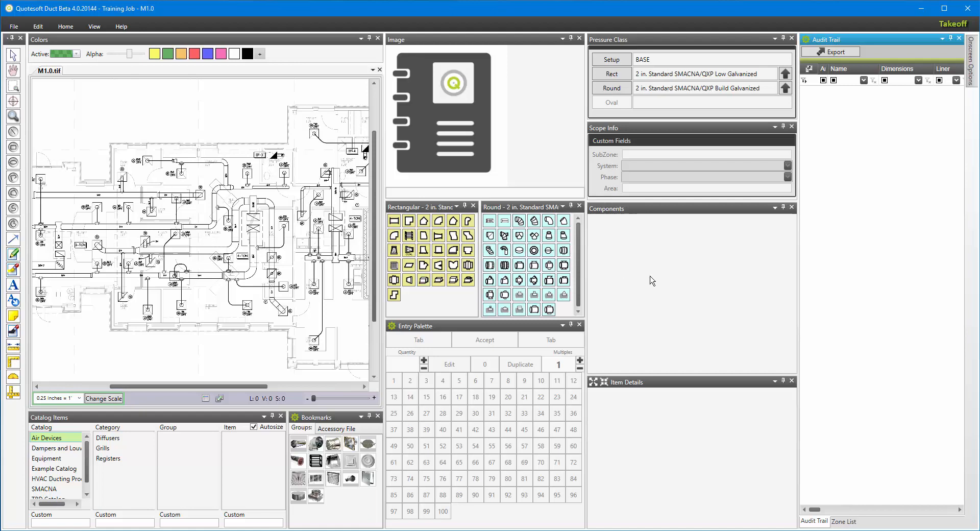
# Open the Training M2.01 zone from the zone list.
pyautogui.click(845, 522)
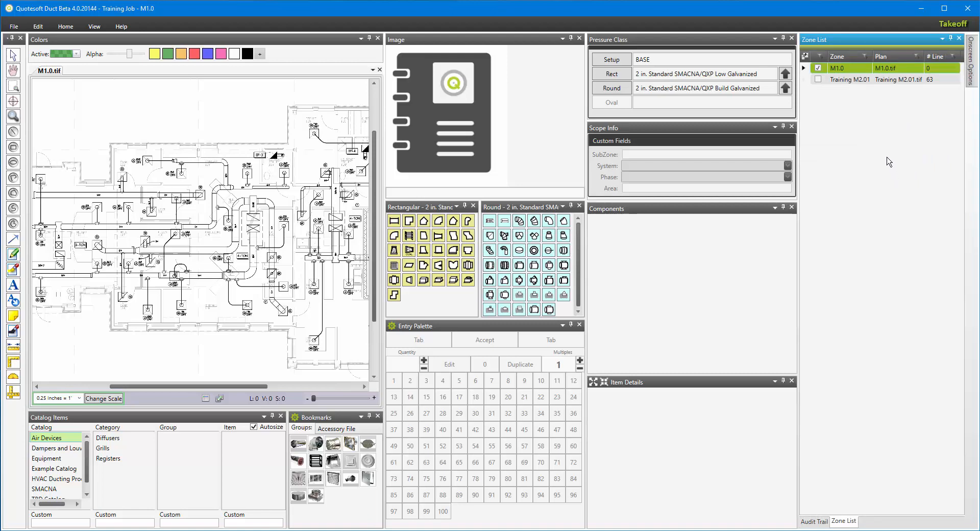
pyautogui.doubleClick(856, 81)
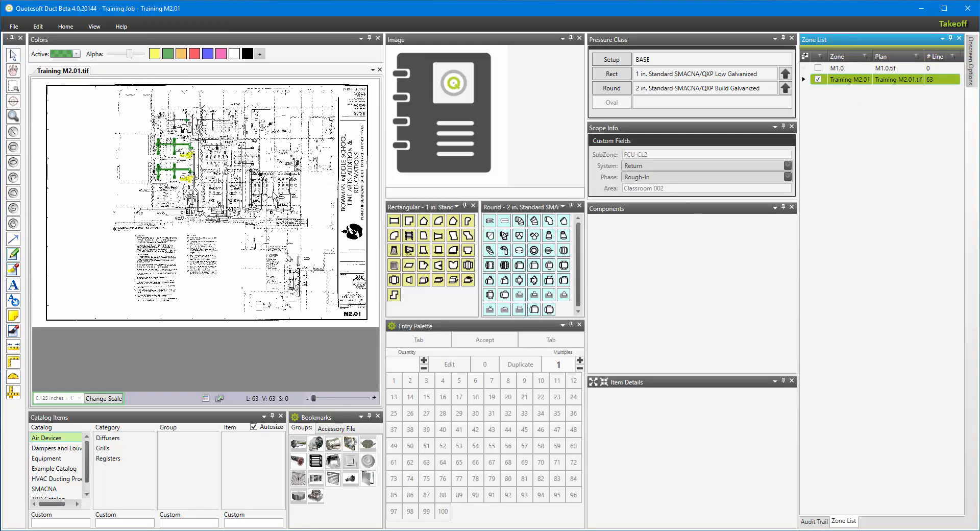
pyautogui.scroll(2, 177, 175)
pyautogui.scroll(4, 176, 174)
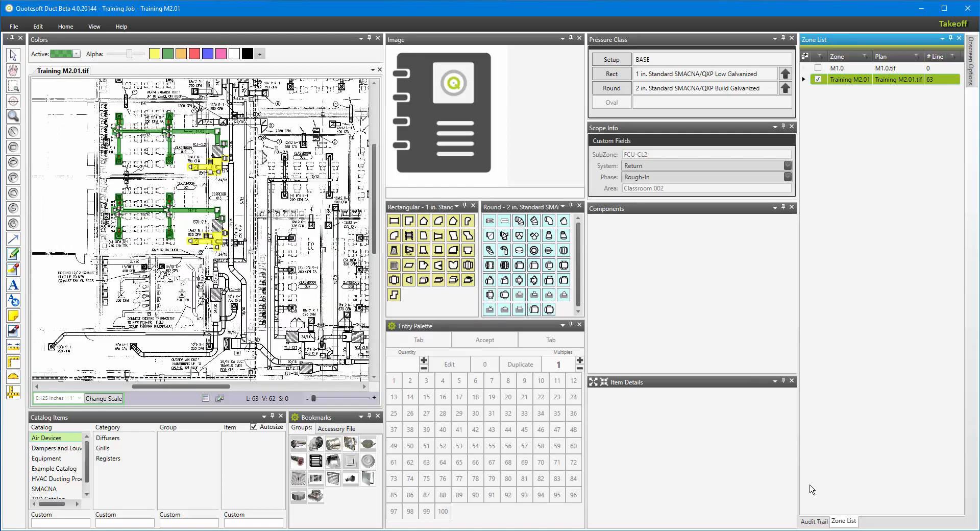
# Review the Training M2.01 audit trail, then reopen the M1.0 zone from the zone list.
pyautogui.click(814, 521)
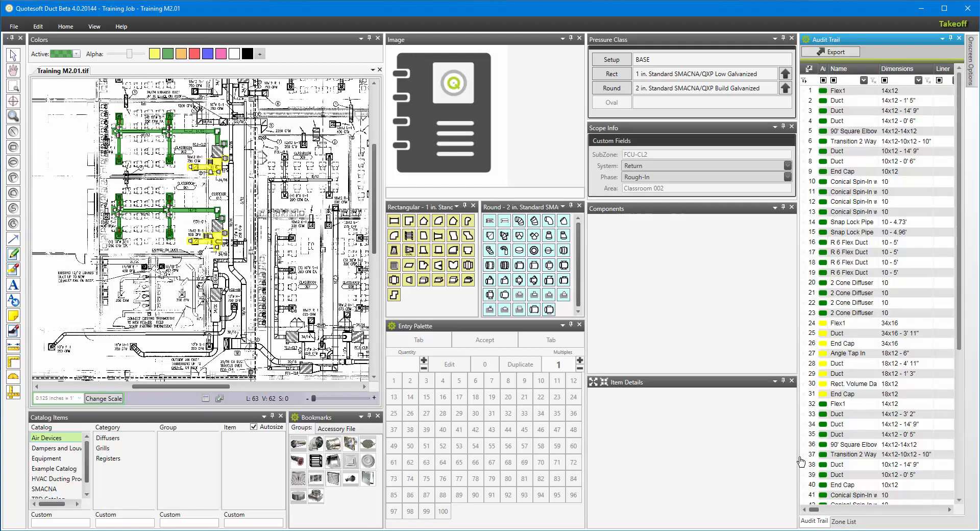
pyautogui.scroll(-4, 844, 232)
pyautogui.scroll(-3, 844, 232)
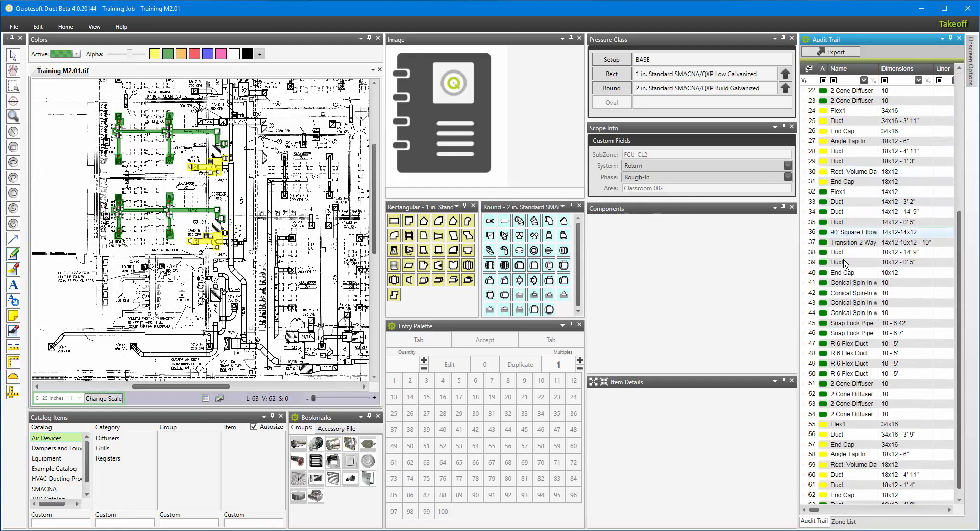
pyautogui.click(845, 521)
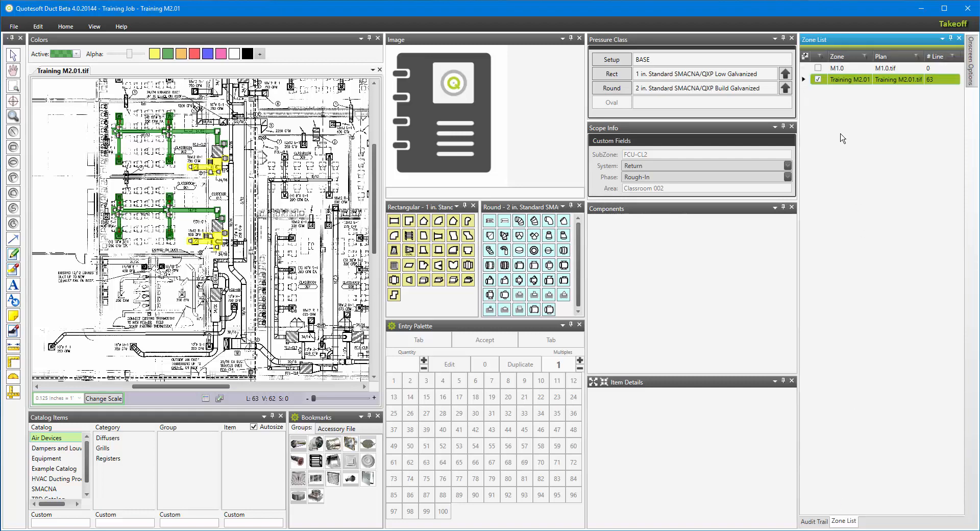
pyautogui.doubleClick(846, 69)
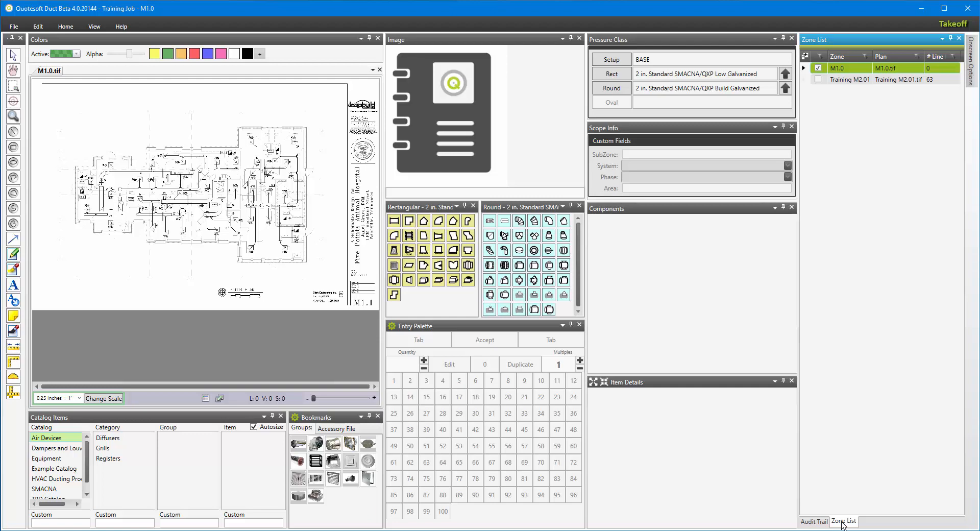
# Undock the Zone List panel and dock it below the Audit Trail panel.
pyautogui.moveTo(844, 524); pyautogui.dragTo(755, 342)
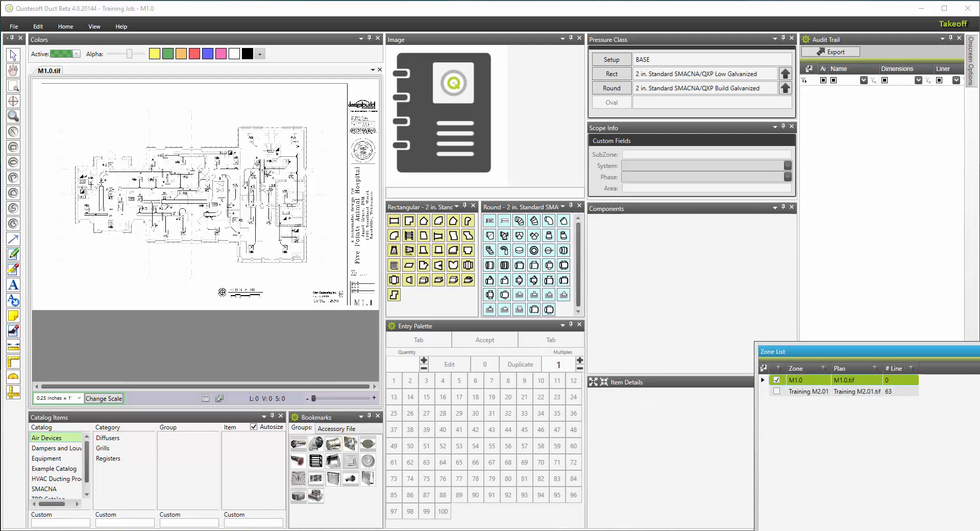
pyautogui.moveTo(979, 530); pyautogui.dragTo(935, 477)
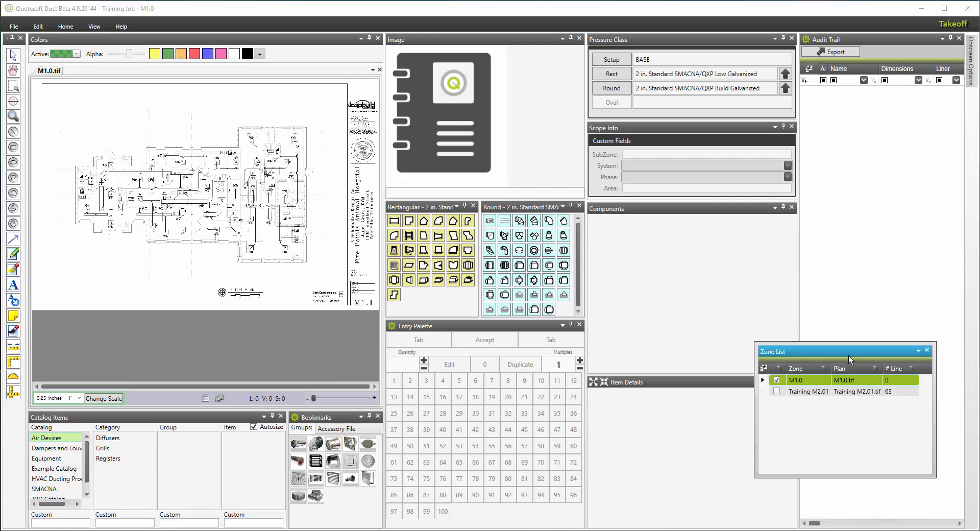
pyautogui.moveTo(832, 351)
pyautogui.mouseDown()
pyautogui.moveTo(658, 332)
pyautogui.moveTo(850, 377)
pyautogui.moveTo(891, 369)
pyautogui.moveTo(882, 306)
pyautogui.mouseUp()
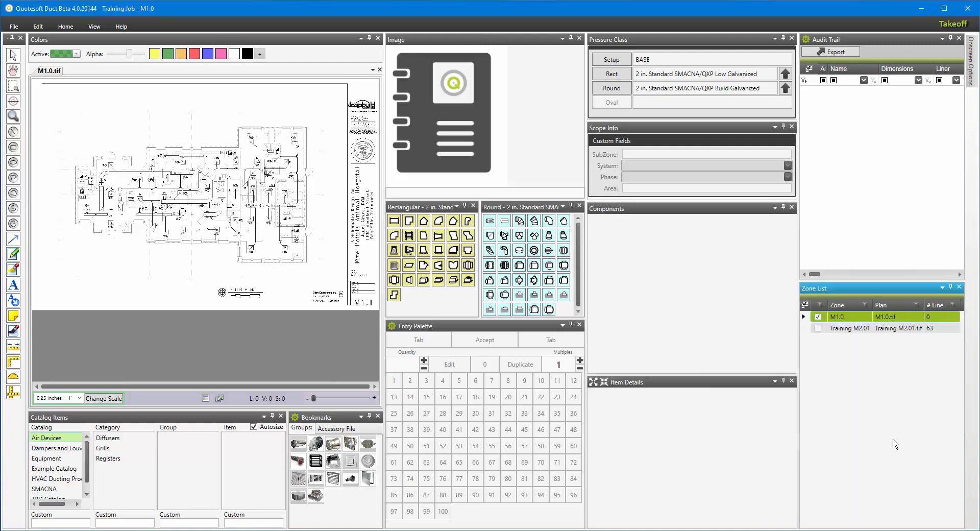
# Open the Training M2.01 zone, then dock the Zone List panel as a tab alongside the Audit Trail panel.
pyautogui.click(863, 328)
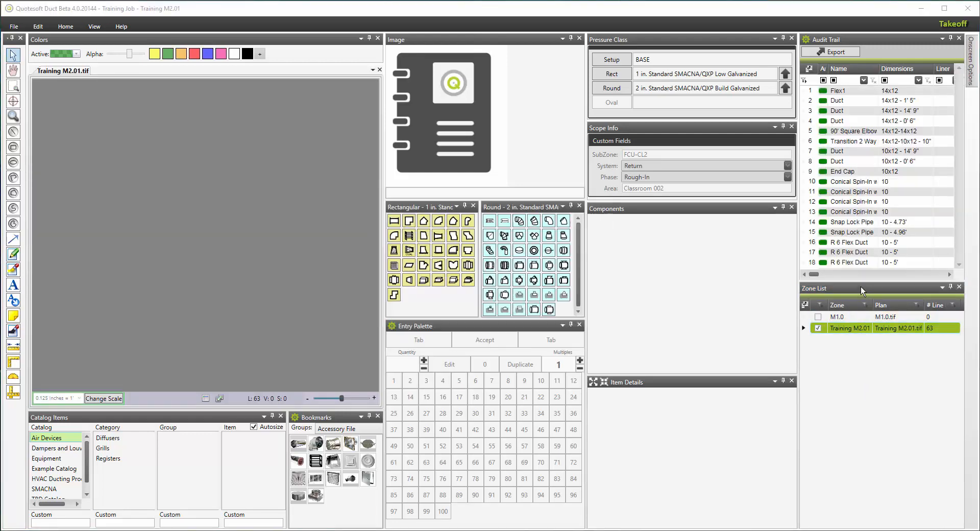
pyautogui.moveTo(861, 287)
pyautogui.mouseDown()
pyautogui.moveTo(861, 316)
pyautogui.moveTo(846, 328)
pyautogui.moveTo(804, 312)
pyautogui.moveTo(878, 299)
pyautogui.moveTo(884, 285)
pyautogui.mouseUp()
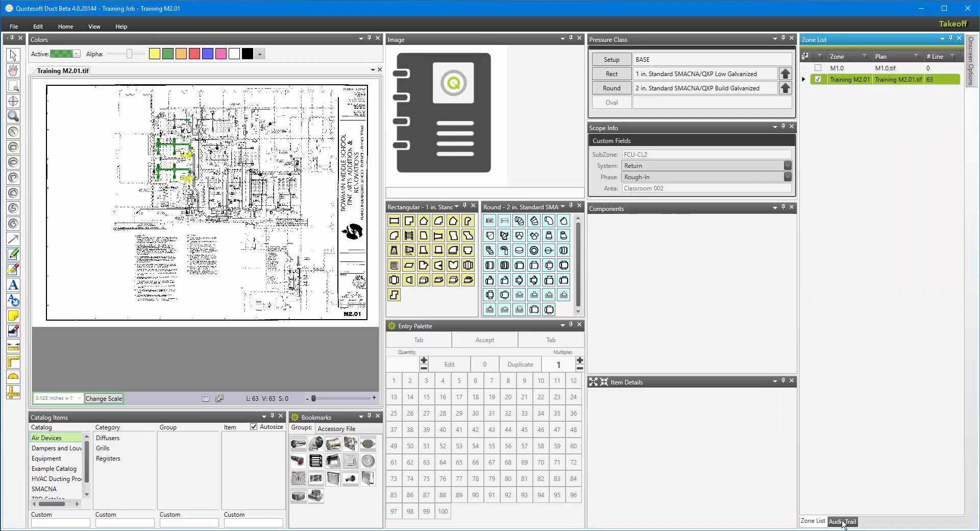
pyautogui.click(844, 522)
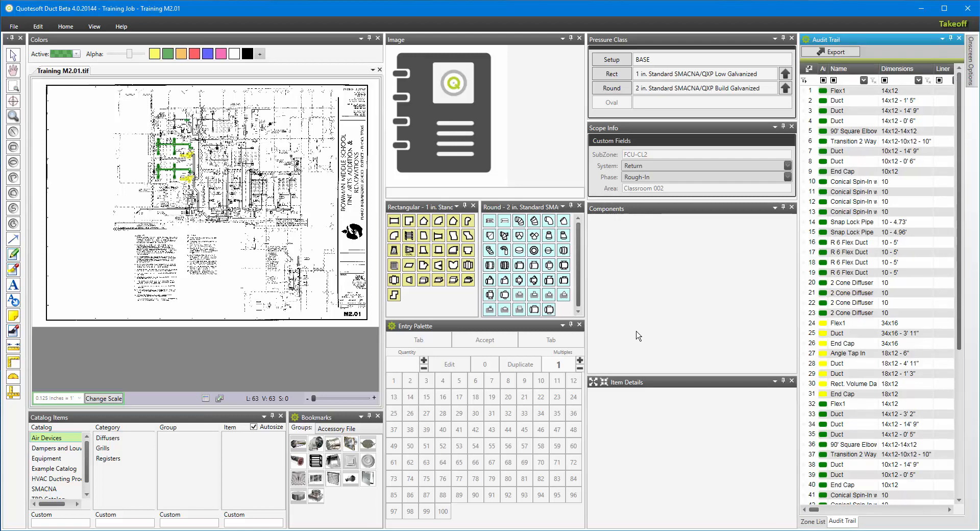
# Switch the Rectangular fitting palette to text-only display and scroll through its fitting list.
pyautogui.rightClick(435, 295)
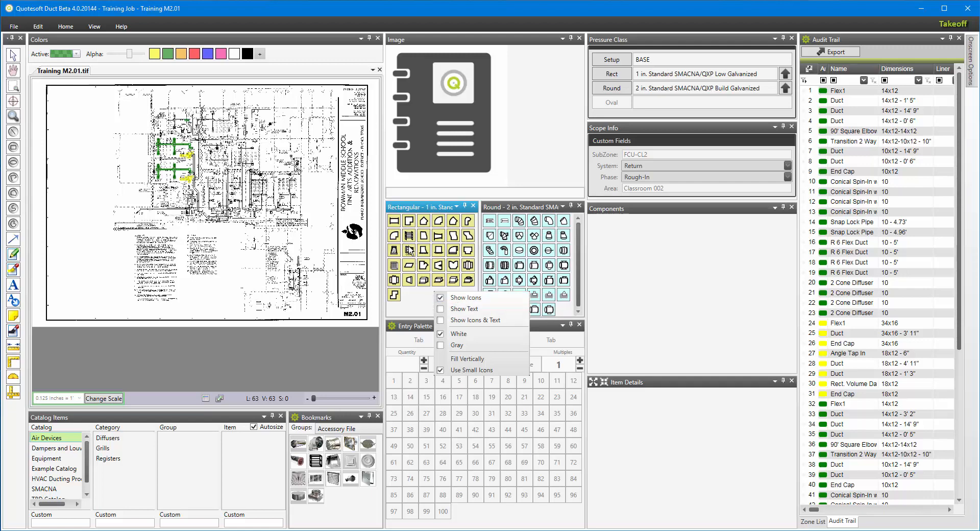
pyautogui.click(441, 308)
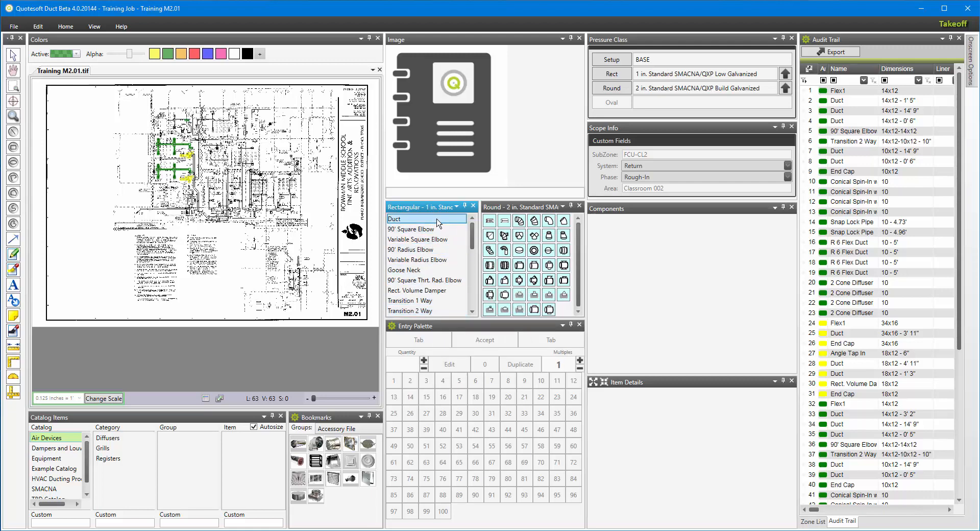
pyautogui.scroll(-3, 437, 250)
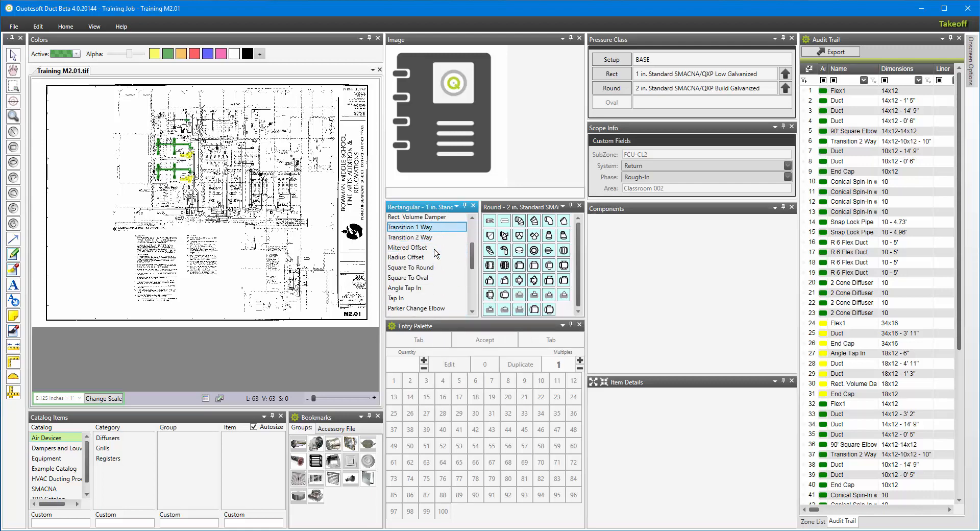
pyautogui.scroll(3, 437, 252)
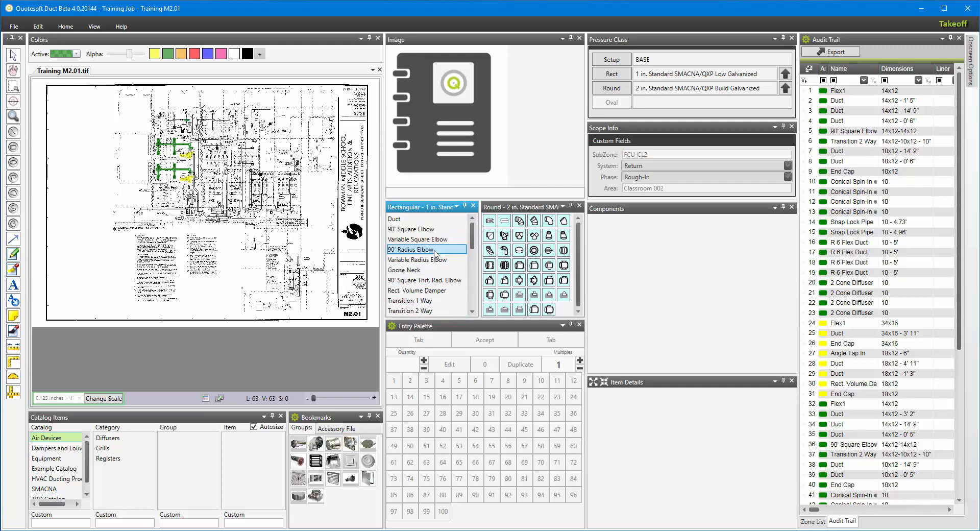
# Switch the Rectangular palette to show icons with text, then back to icons only.
pyautogui.rightClick(442, 218)
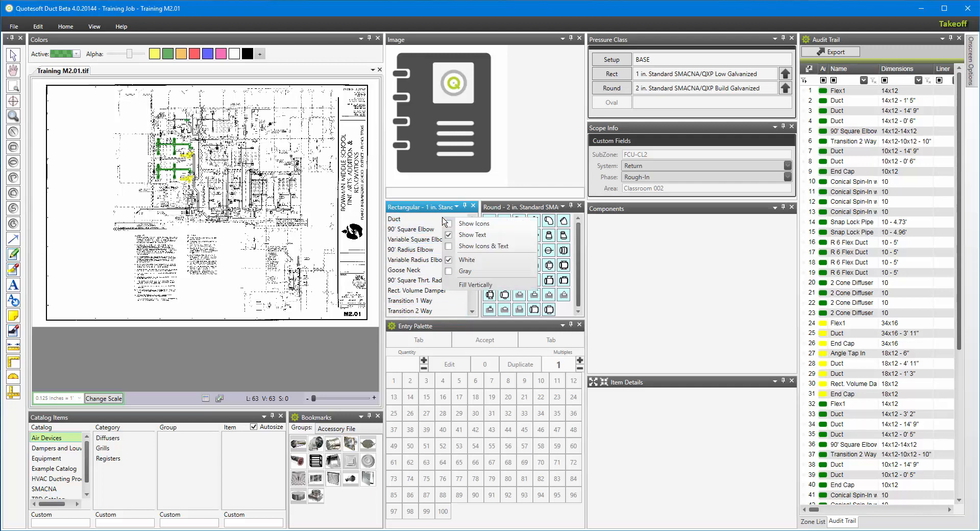
pyautogui.click(451, 247)
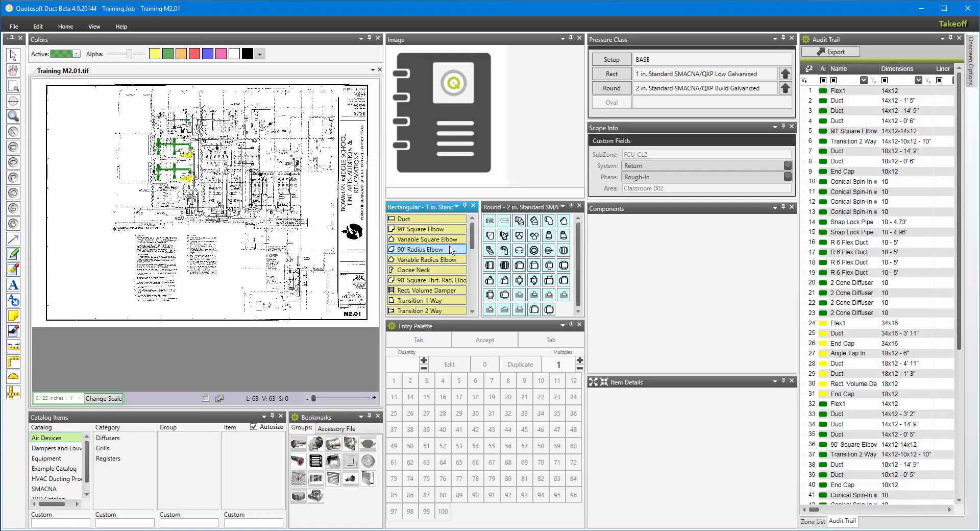
pyautogui.rightClick(433, 219)
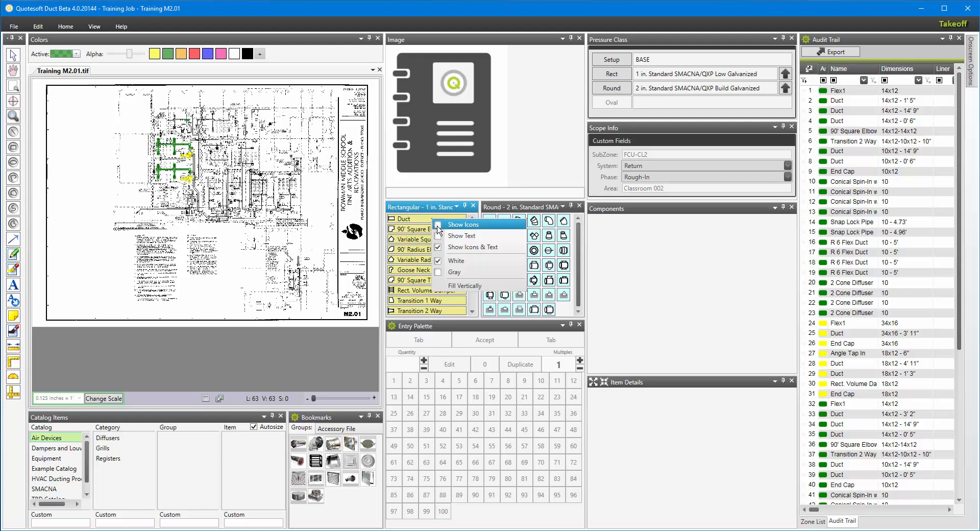
pyautogui.click(438, 227)
# Change the Rectangular palette background to gray, then back to white.
pyautogui.rightClick(428, 300)
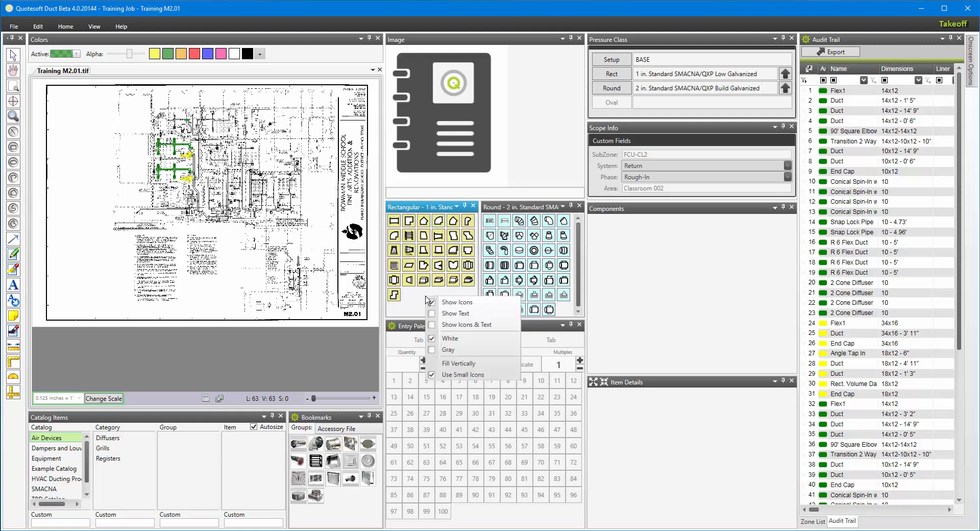
pyautogui.click(433, 350)
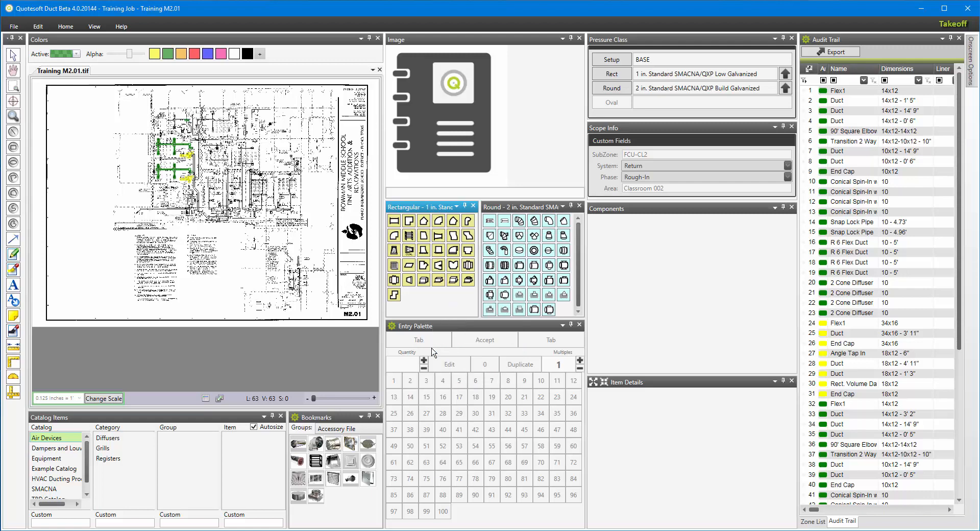
pyautogui.rightClick(433, 298)
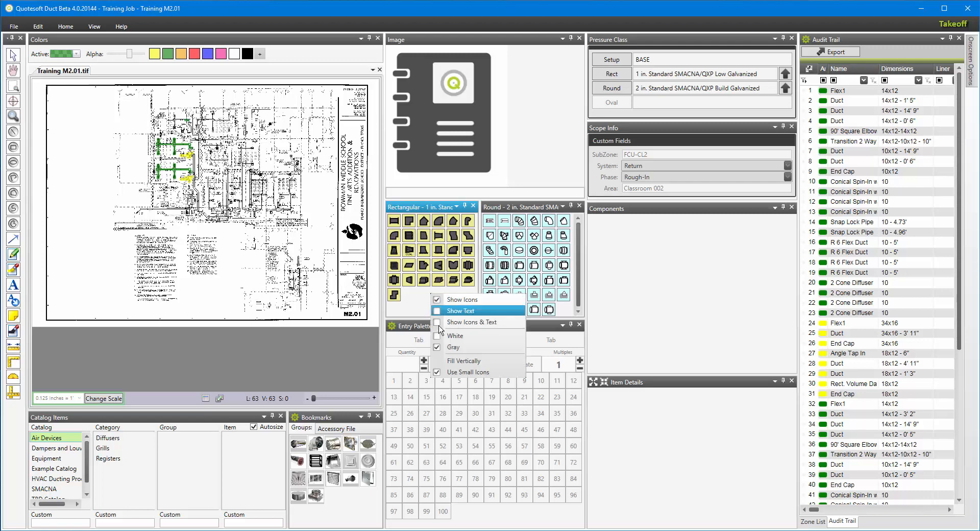
pyautogui.click(441, 337)
# Turn off small icons for the Rectangular palette and enlarge its panel downward.
pyautogui.rightClick(434, 303)
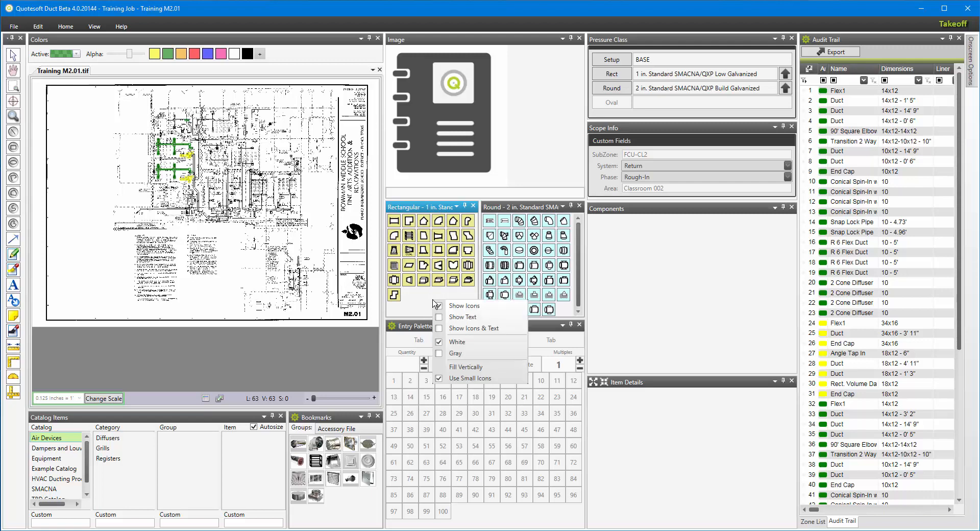
pyautogui.click(441, 378)
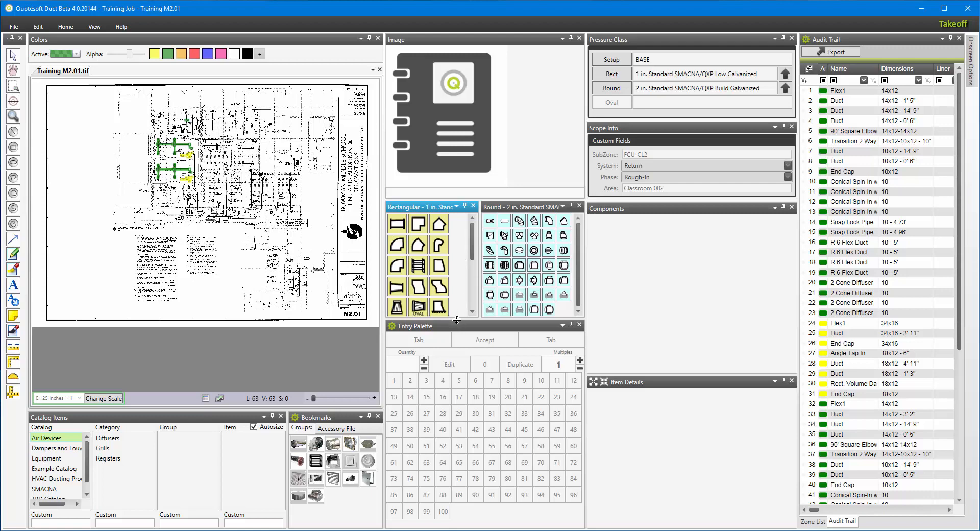
pyautogui.moveTo(454, 319); pyautogui.dragTo(455, 422)
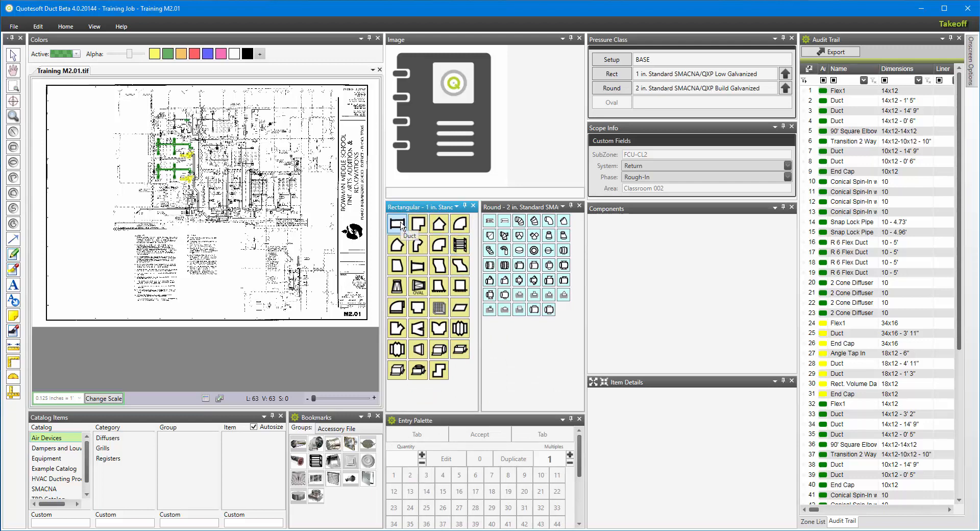
# Turn small icons back on for the Rectangular palette and shrink its panel to the former height.
pyautogui.rightClick(459, 382)
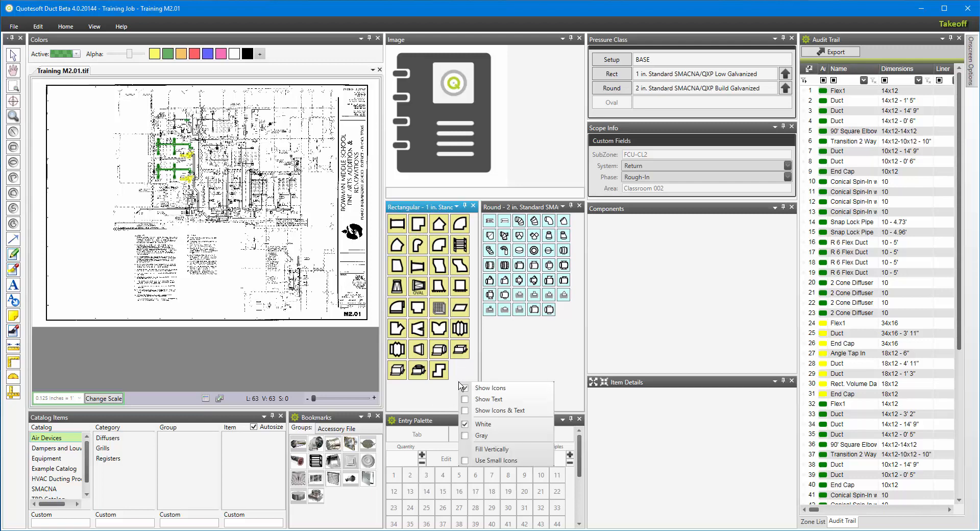
pyautogui.click(466, 460)
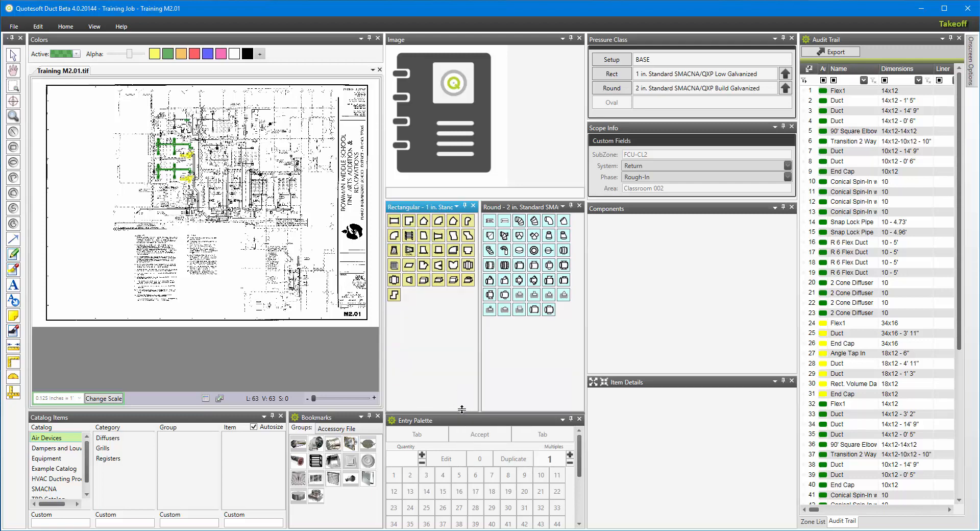
pyautogui.moveTo(462, 410); pyautogui.dragTo(462, 325)
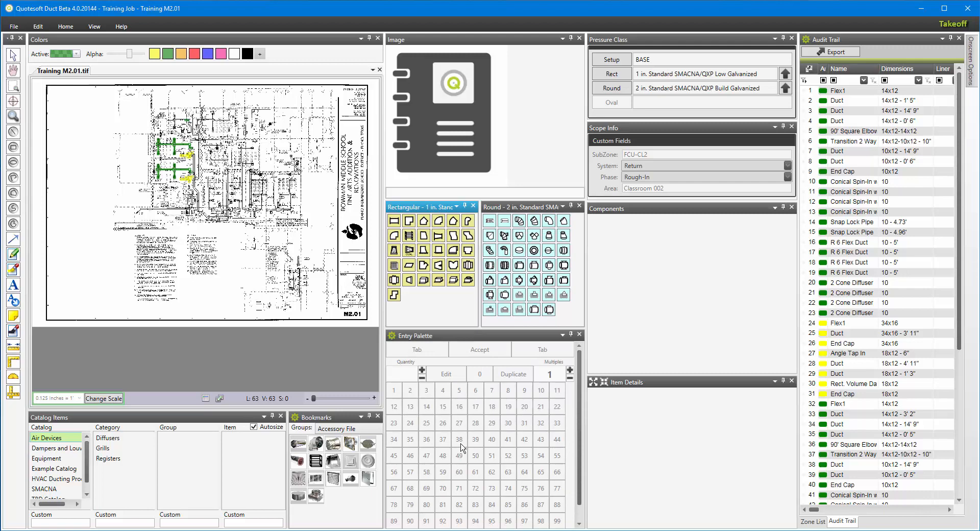
pyautogui.rightClick(566, 318)
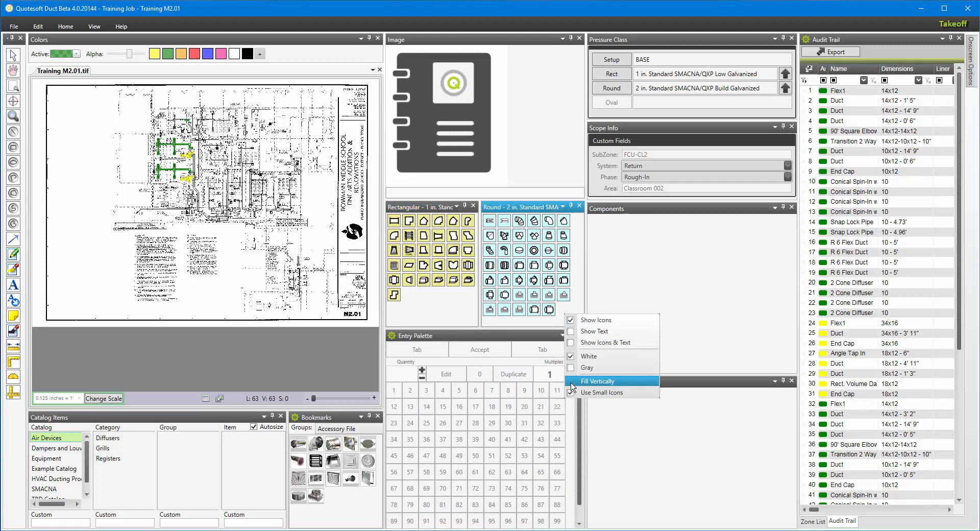
pyautogui.click(445, 320)
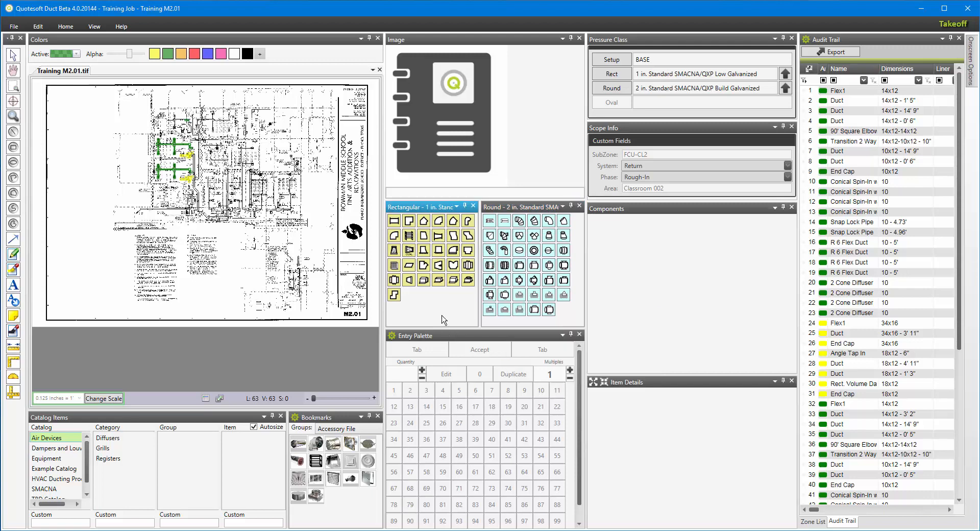
# Toggle the Bookmarks panel to large buttons and back to small buttons, then select a bookmark accessory.
pyautogui.rightClick(342, 505)
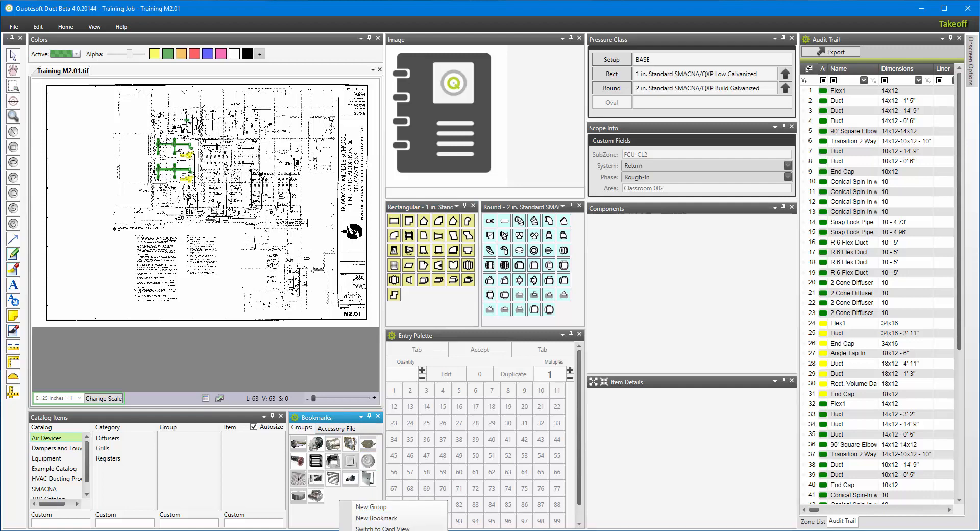
pyautogui.click(382, 528)
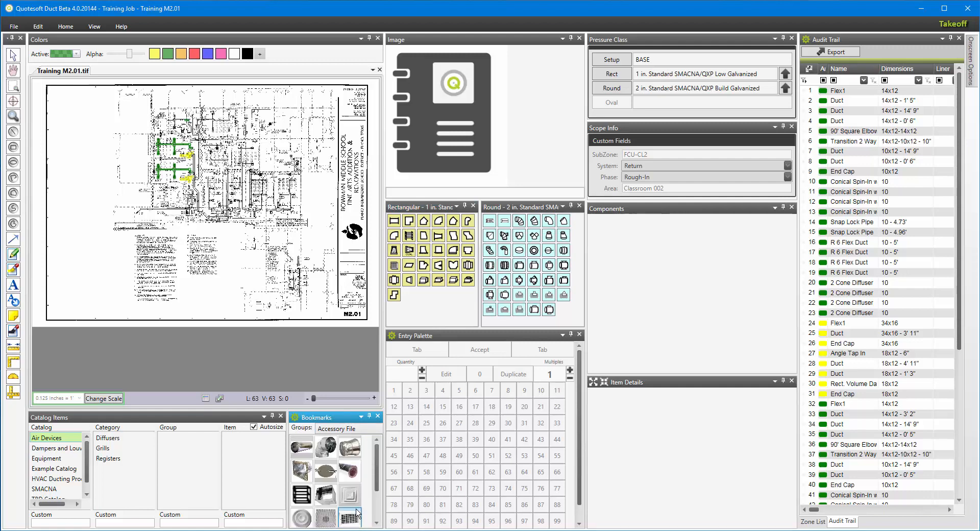
pyautogui.rightClick(367, 467)
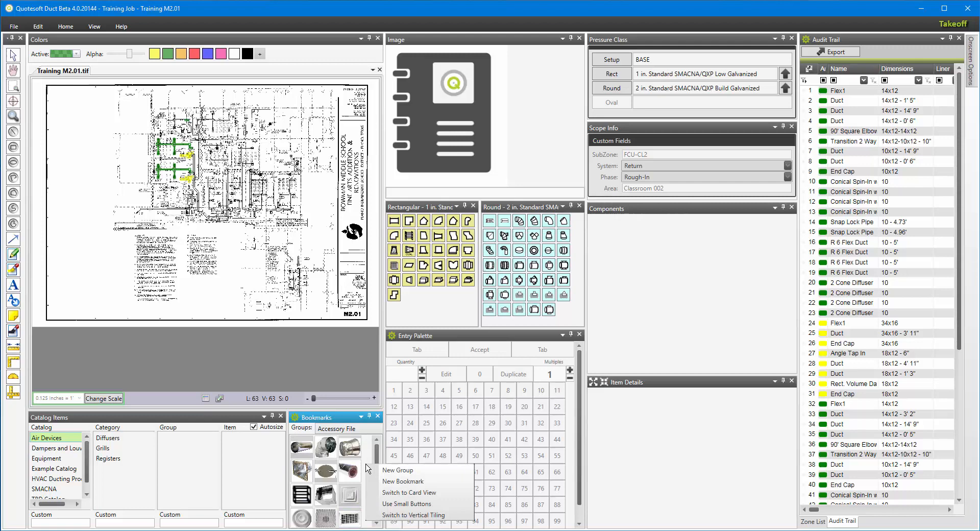
pyautogui.click(380, 504)
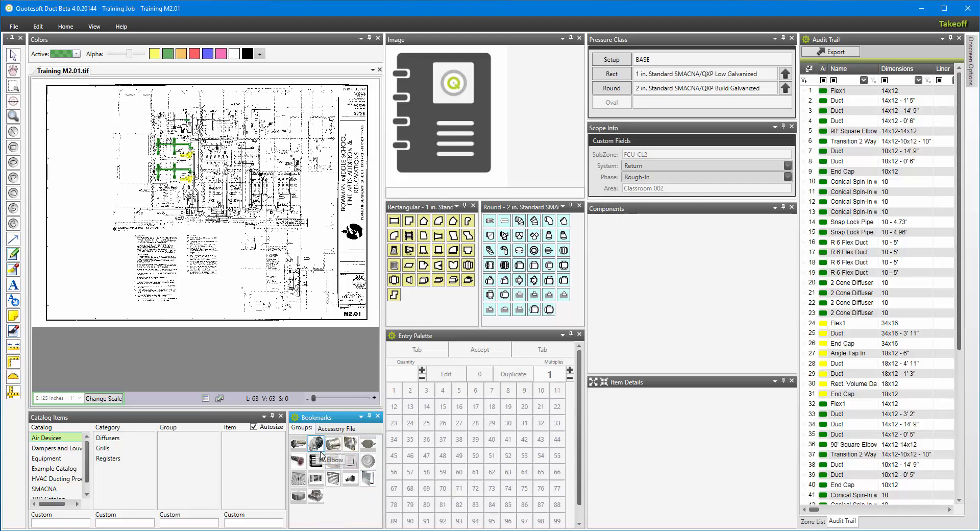
pyautogui.click(323, 492)
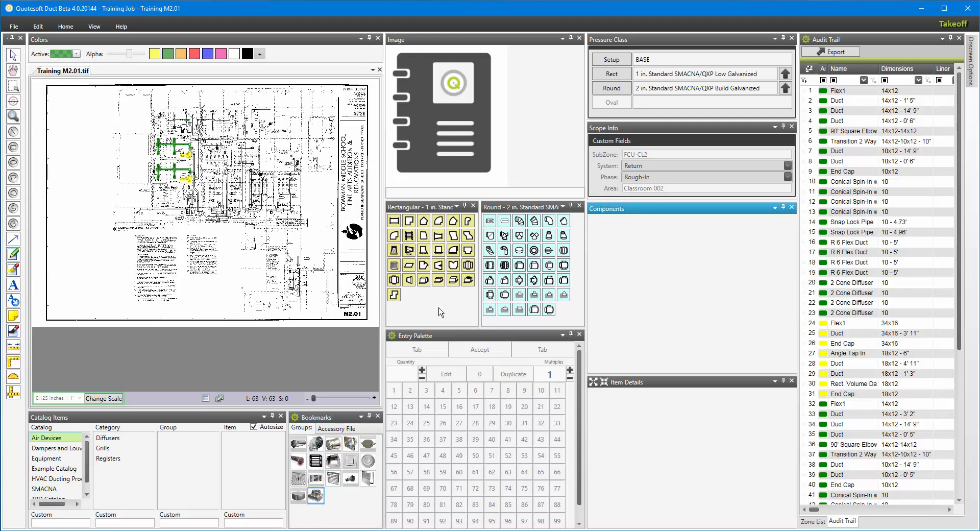